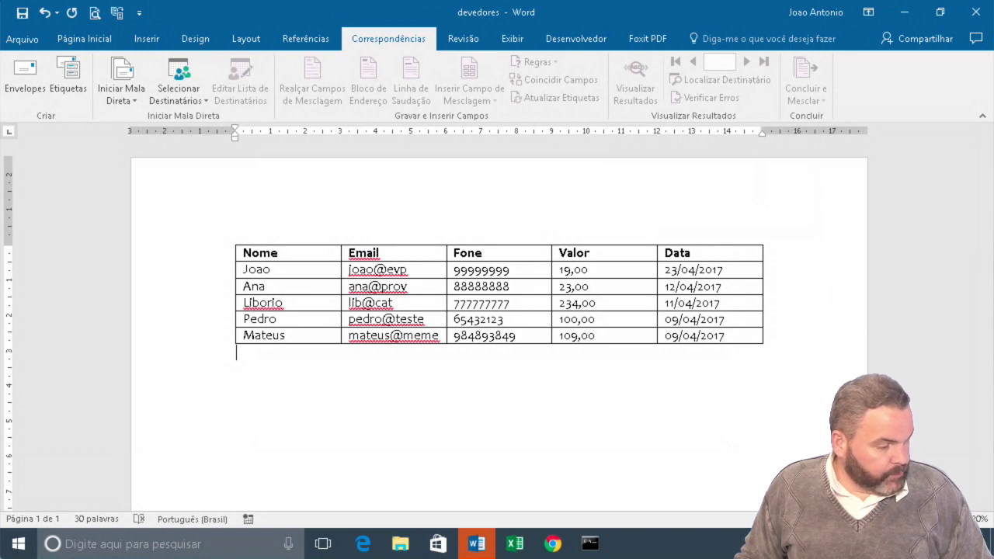
scroll(497, 295, "up", 3)
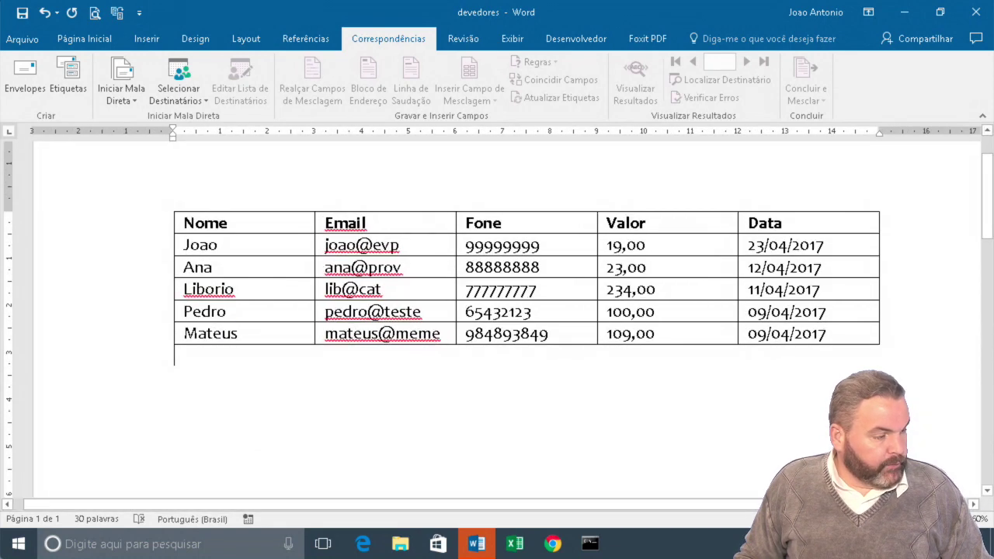
scroll(939, 446, "up", 2)
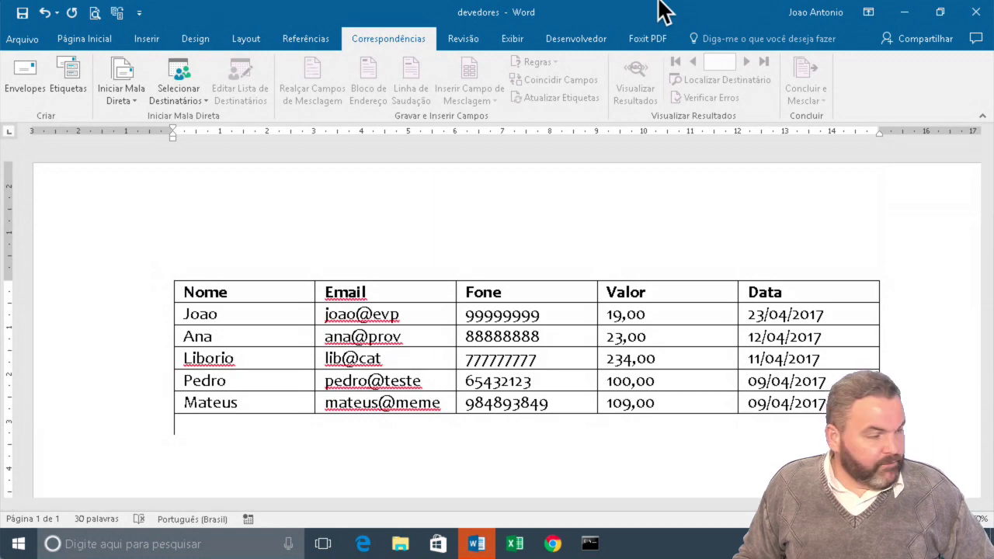
key("super+plus")
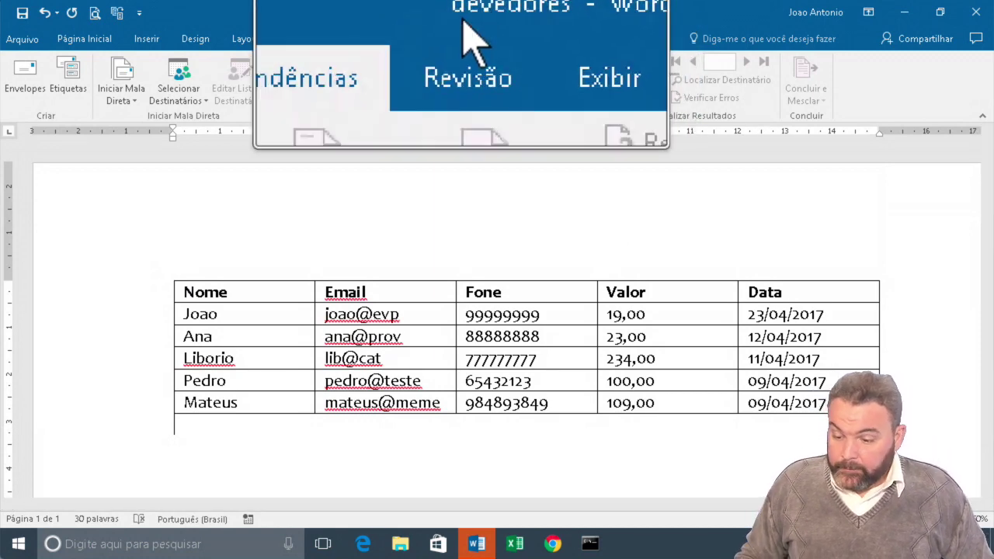
key("super+Escape")
key("alt")
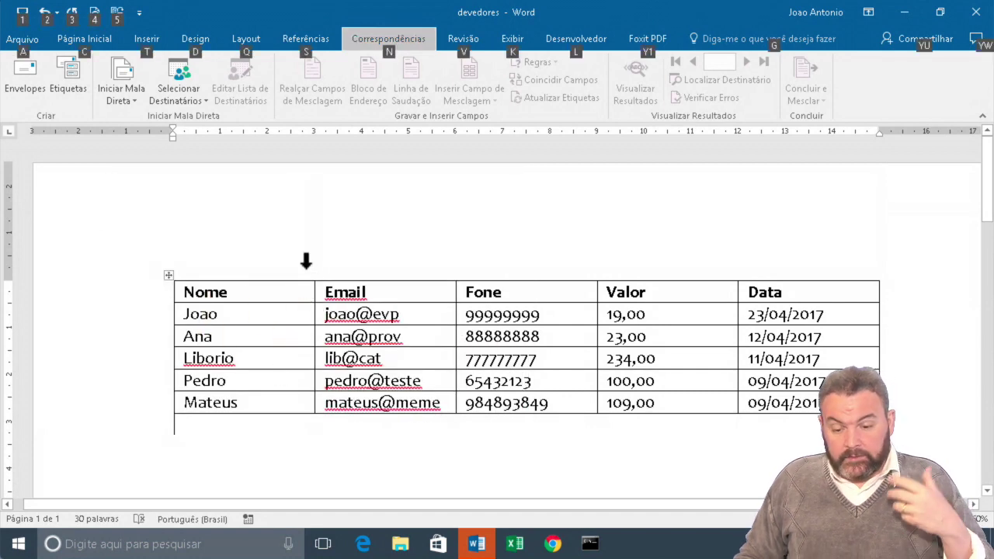
left_click(315, 247)
left_click(262, 251)
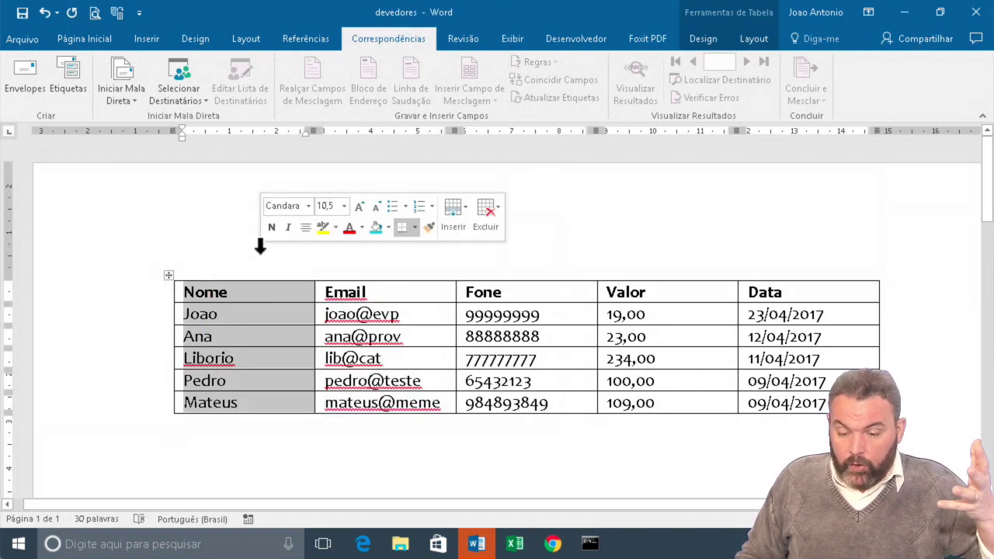
left_click(379, 252)
left_click(594, 263)
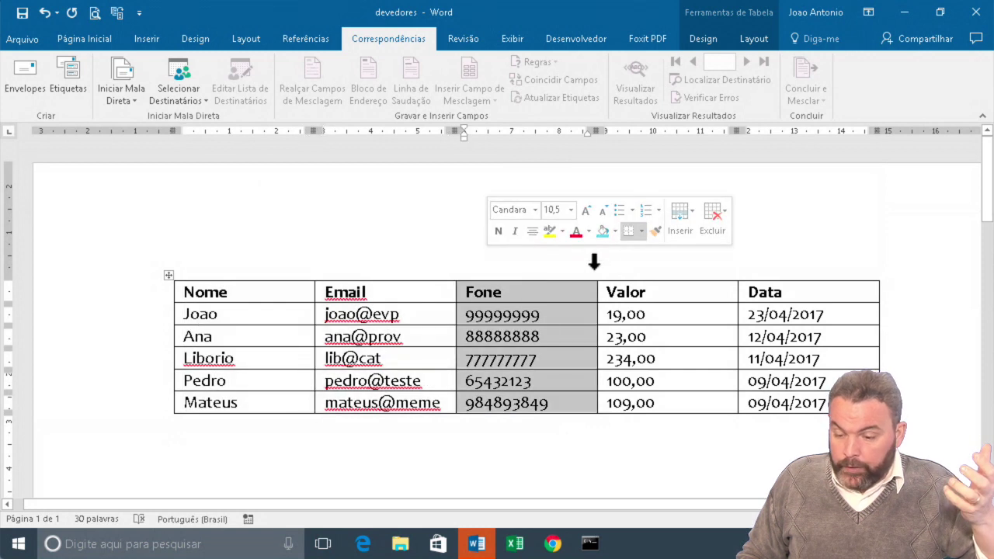
left_click(618, 258)
left_click(780, 264)
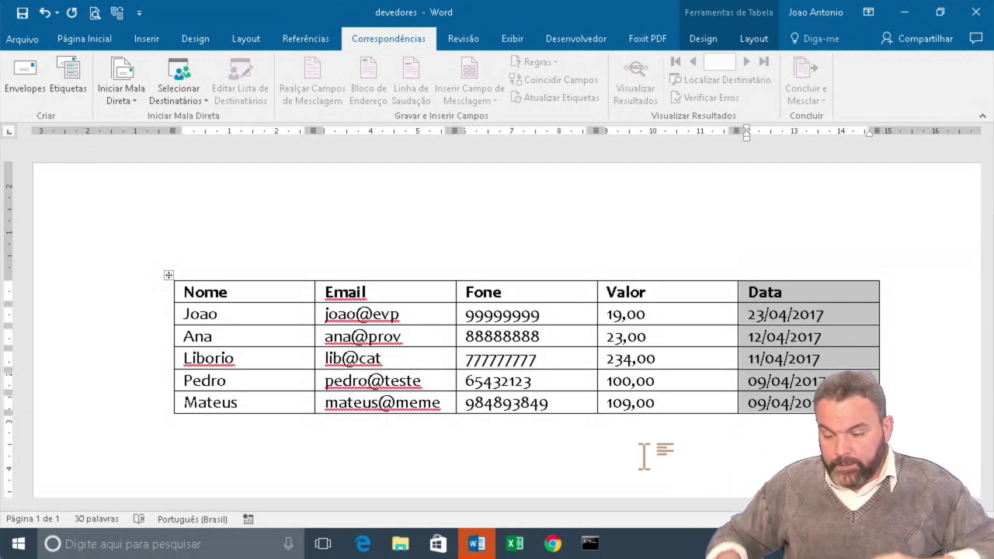
left_click(463, 425)
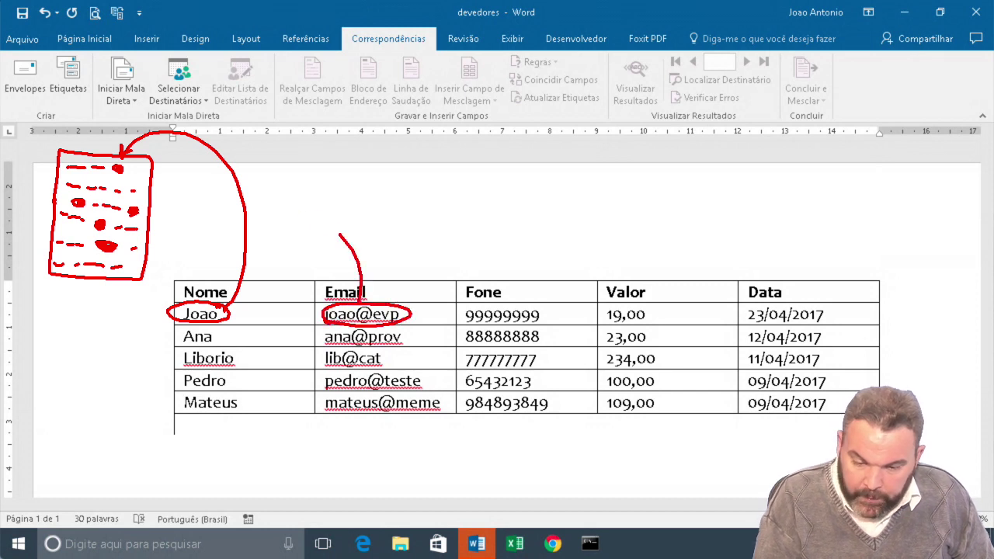
left_click_drag(339, 233, 132, 253)
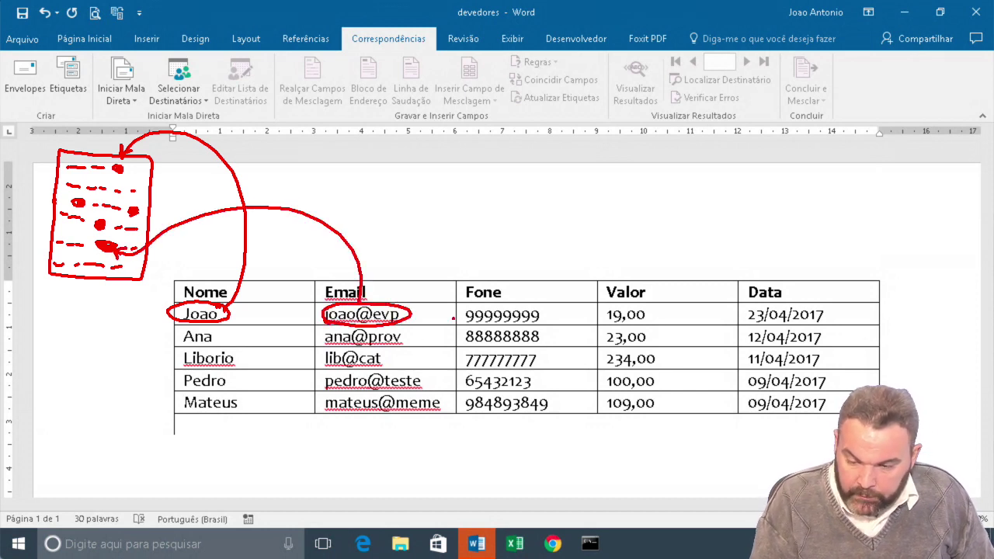
mouse_move(509, 299)
left_mouse_down()
mouse_move(406, 173)
mouse_move(115, 229)
left_mouse_up()
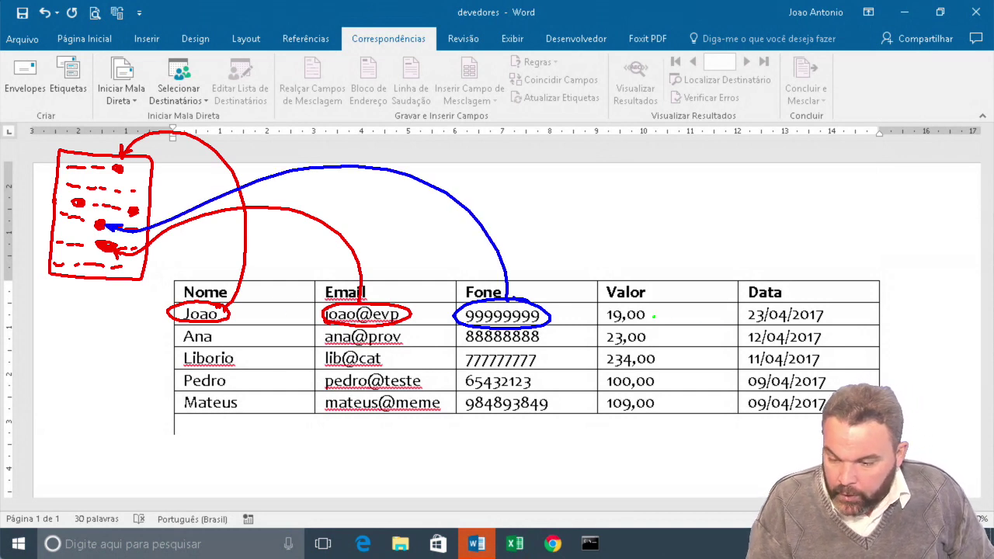
mouse_move(641, 304)
left_mouse_down()
mouse_move(319, 119)
mouse_move(89, 201)
left_mouse_up()
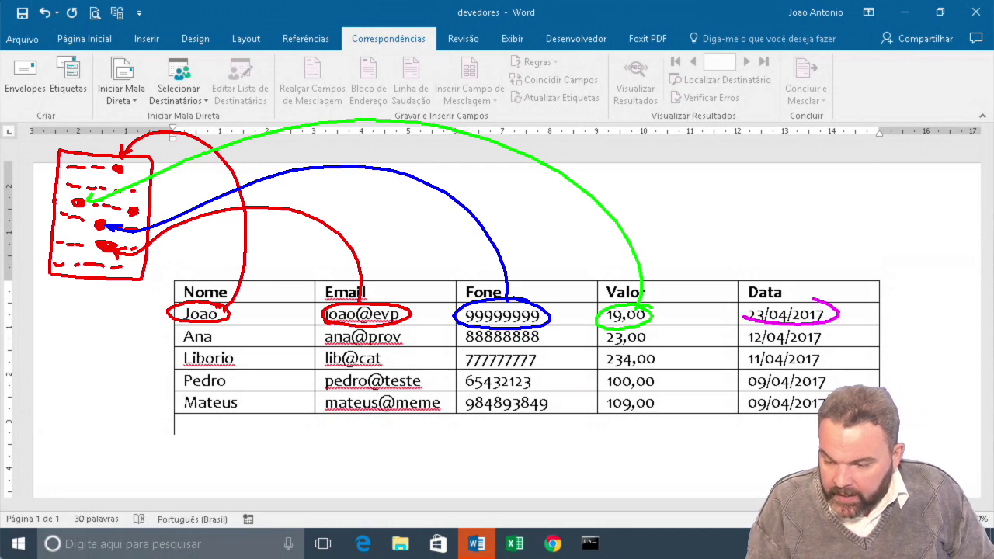
mouse_move(771, 293)
left_mouse_down()
mouse_move(357, 109)
mouse_move(140, 204)
left_mouse_up()
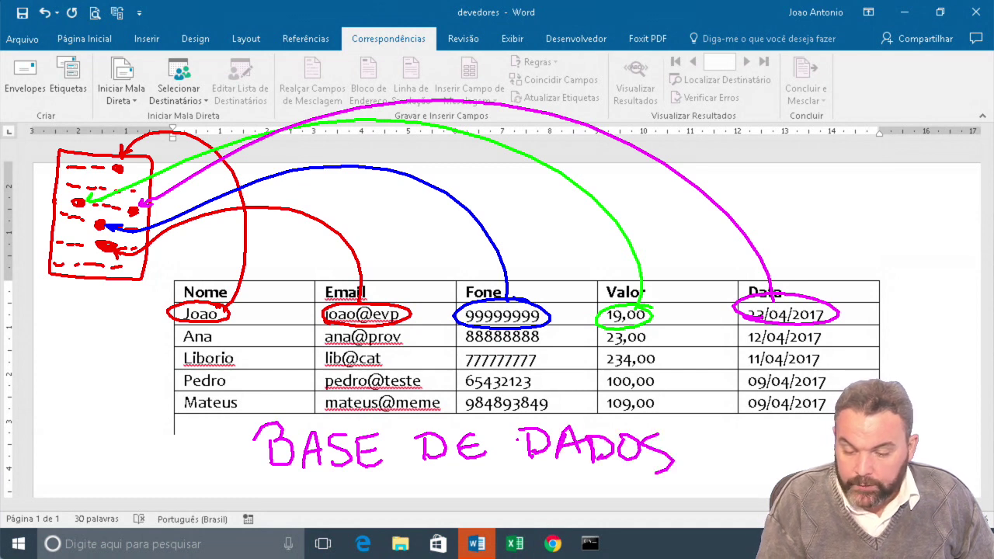
left_click_drag(162, 298, 172, 423)
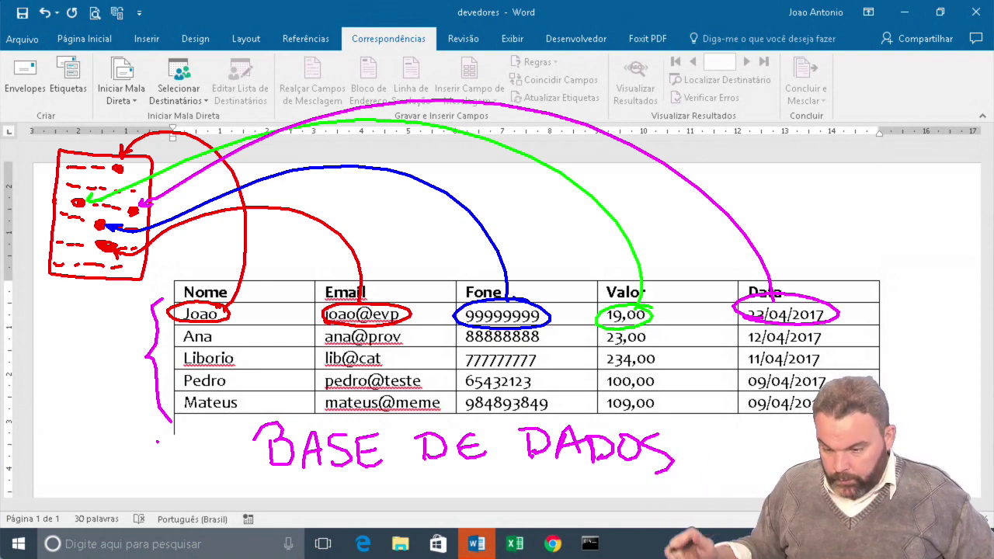
key("Escape")
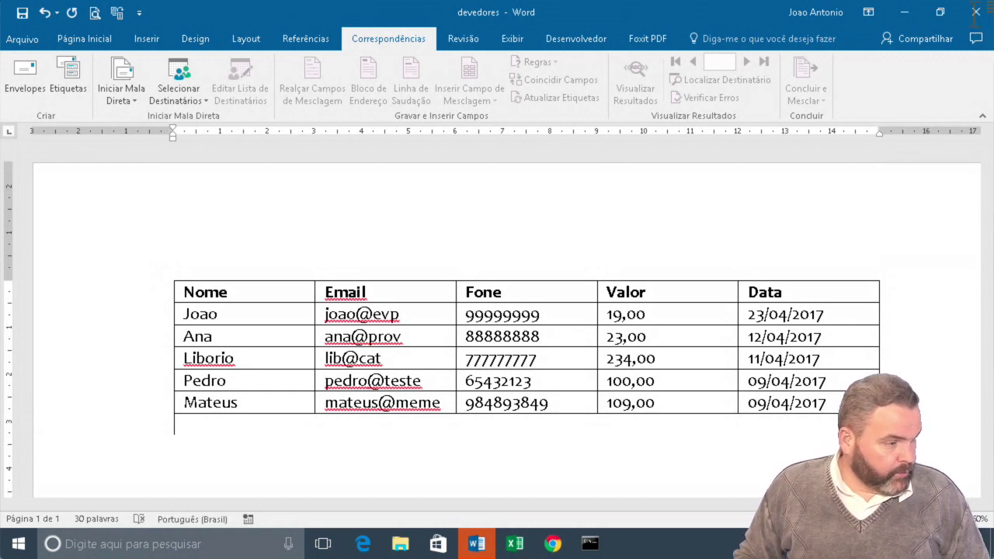
- Save and close the devedores document, then relaunch Word with a blank Documento1
left_click(976, 13)
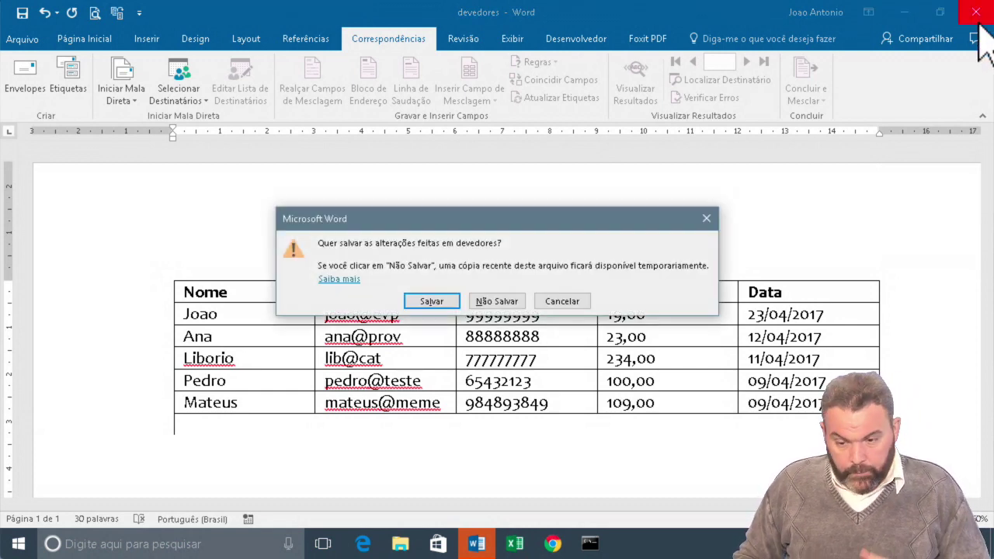
left_click(443, 298)
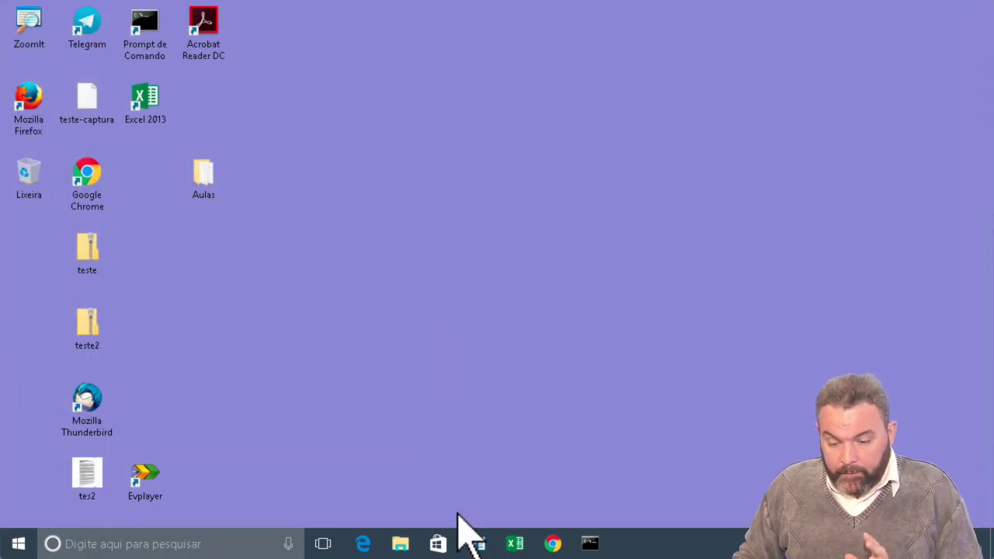
left_click(470, 548)
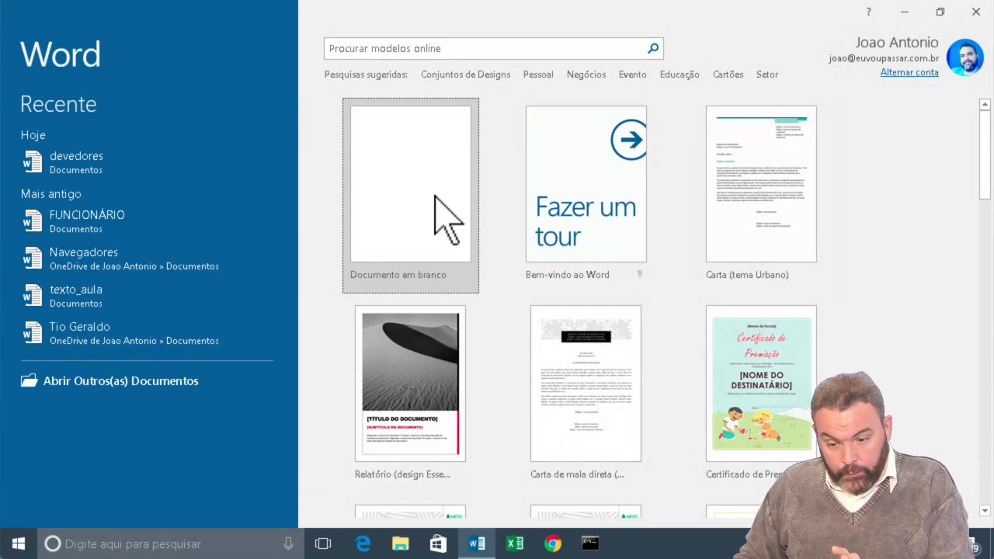
left_click(420, 183)
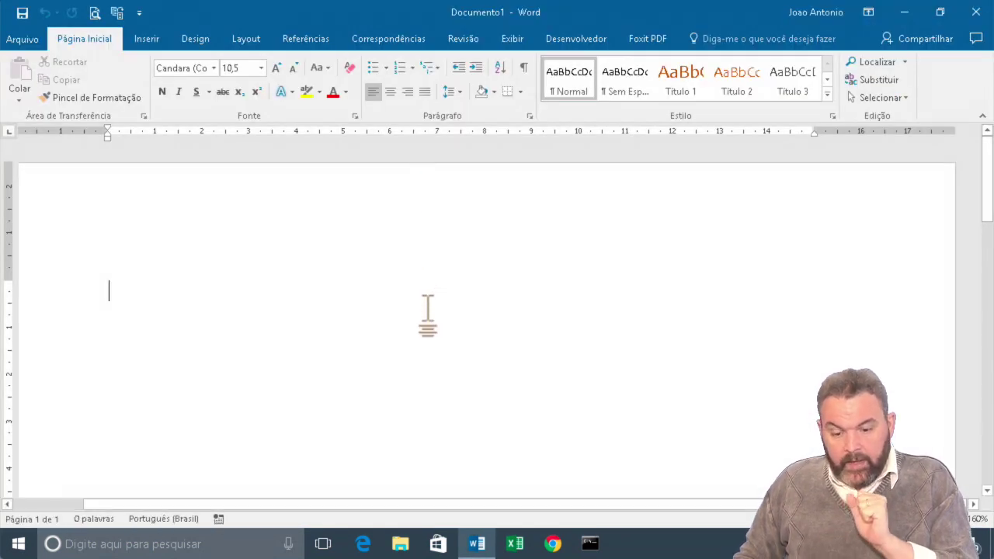
- Set the blank document's font size to 14 and list the Iniciar Mala Direta document types
left_click(390, 40)
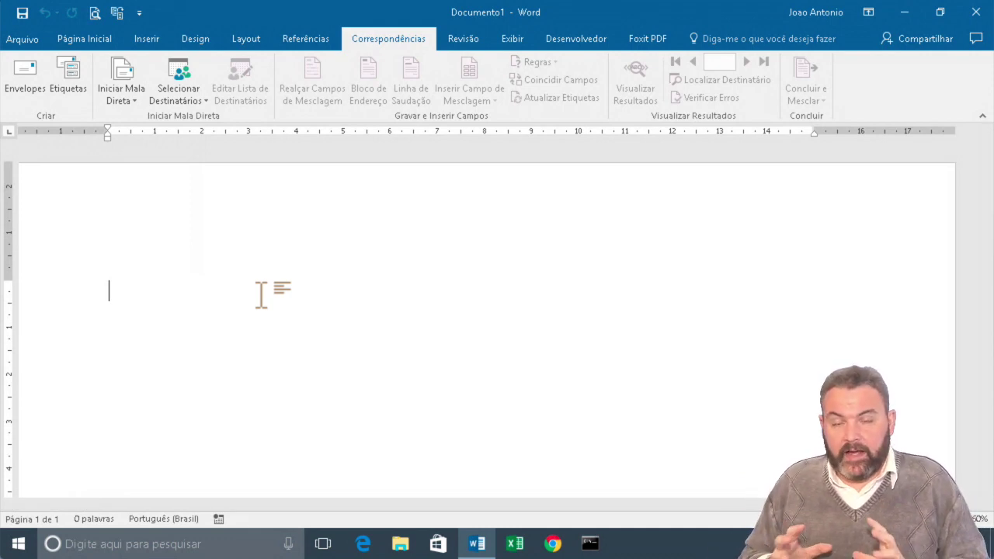
left_click(72, 39)
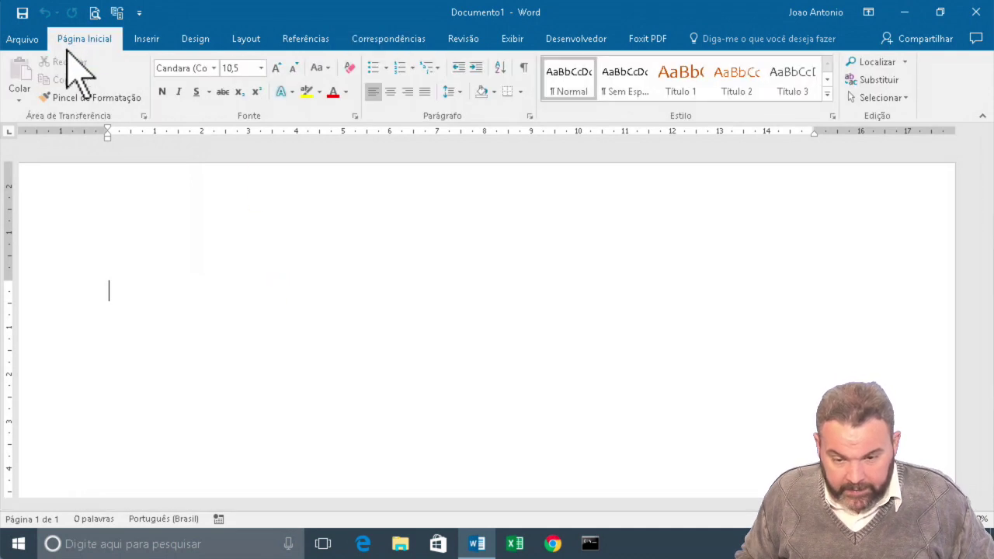
left_click(261, 68)
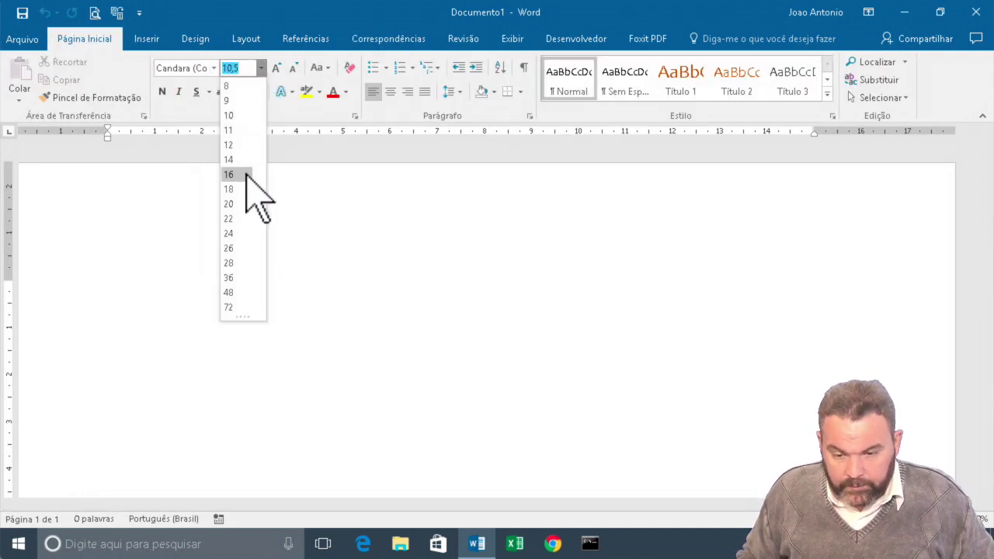
left_click(244, 160)
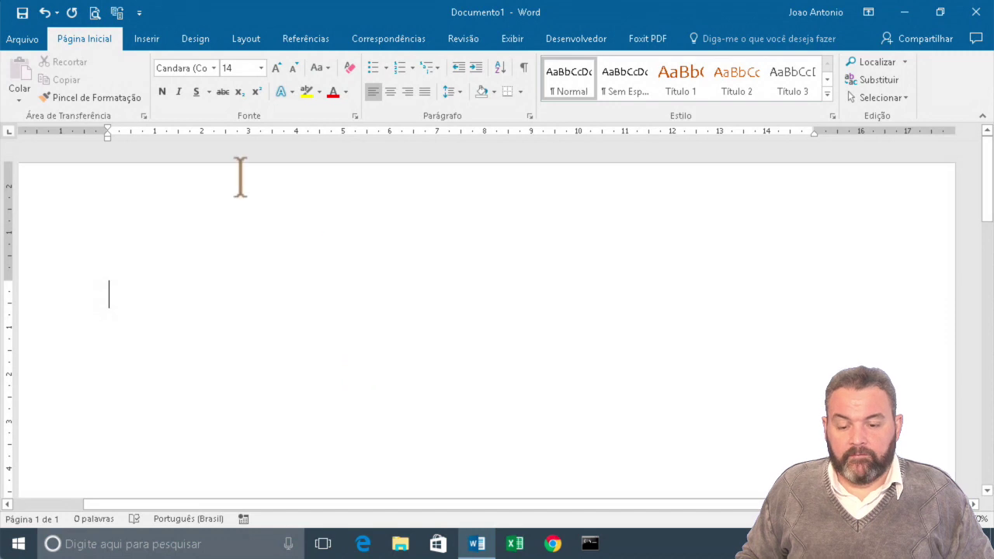
left_click(376, 39)
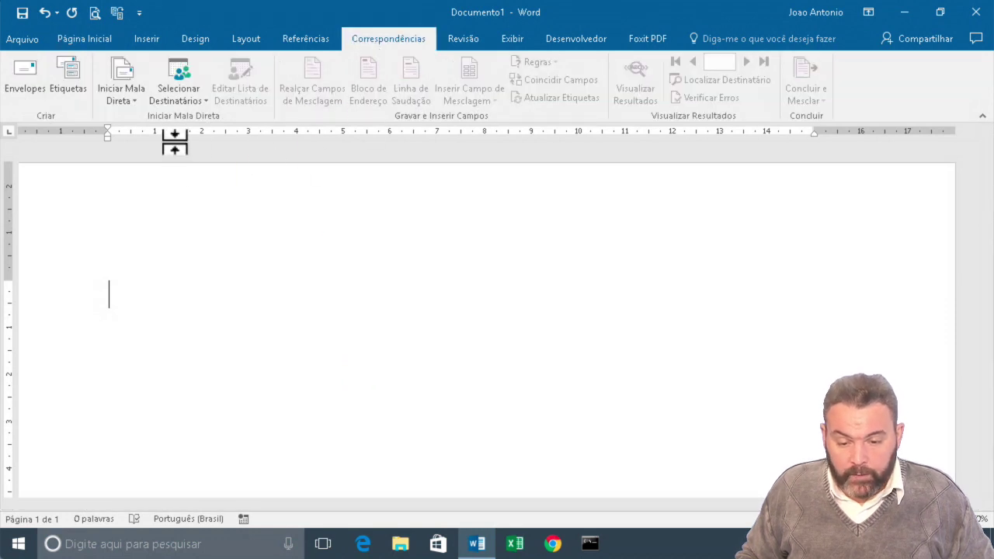
left_click(136, 104)
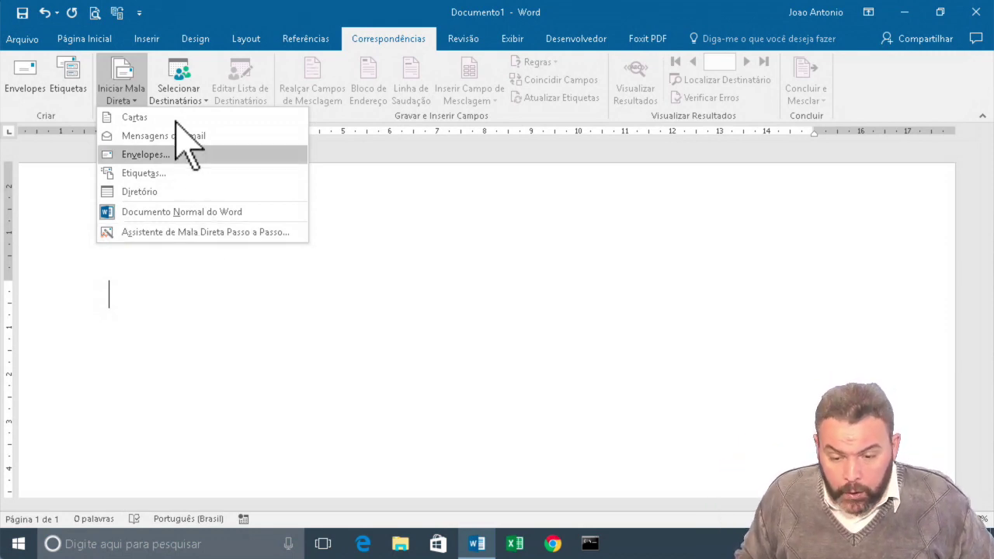
left_click(497, 256)
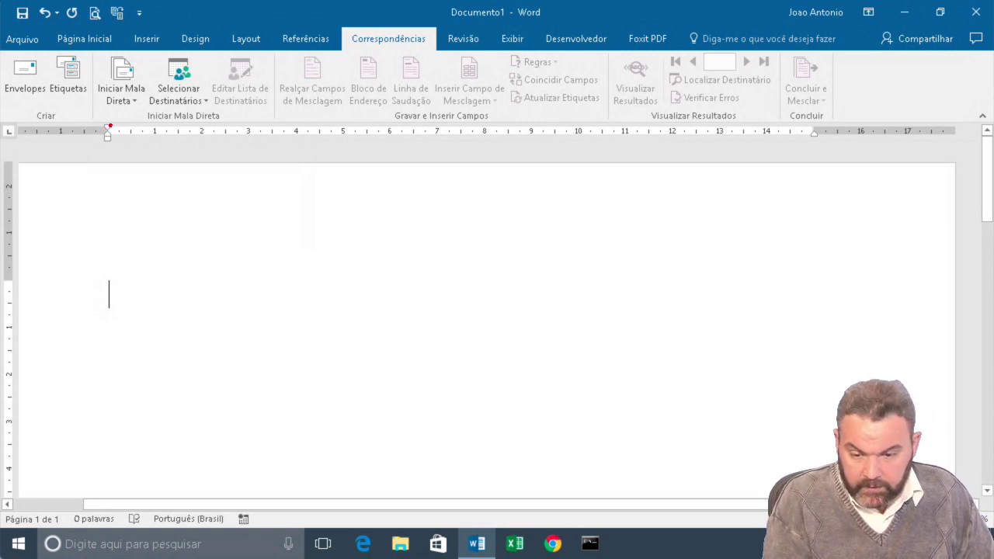
left_click_drag(94, 115, 264, 114)
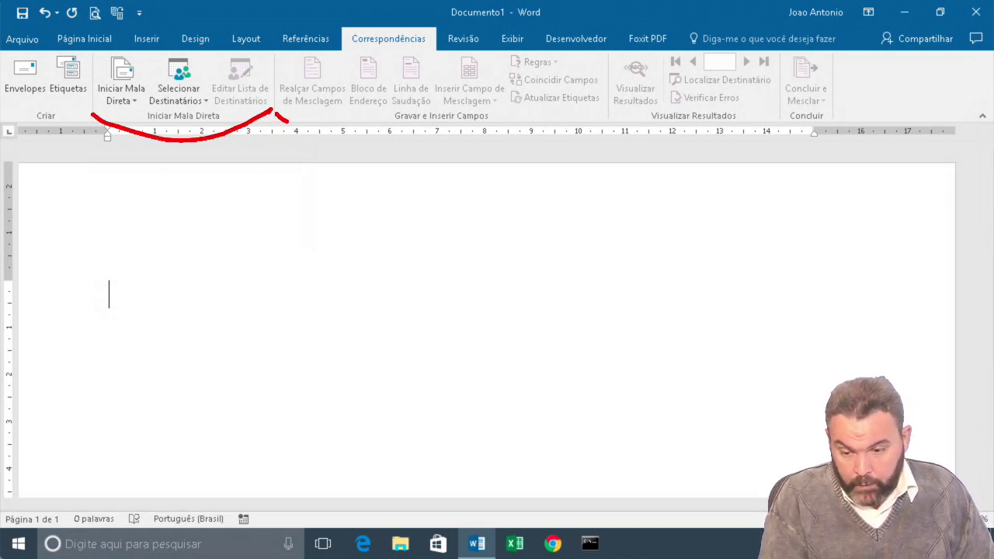
left_click_drag(288, 121, 516, 138)
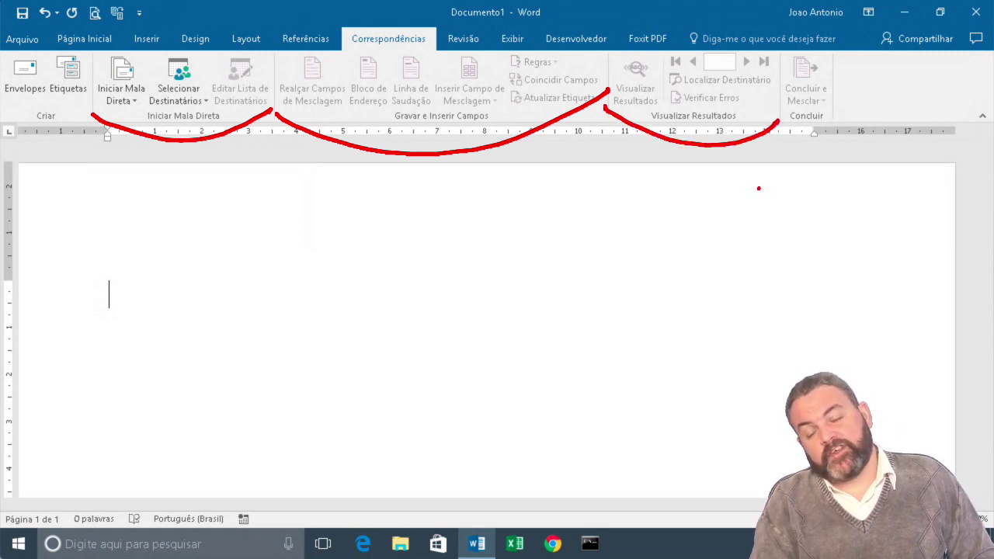
left_click_drag(838, 77, 832, 87)
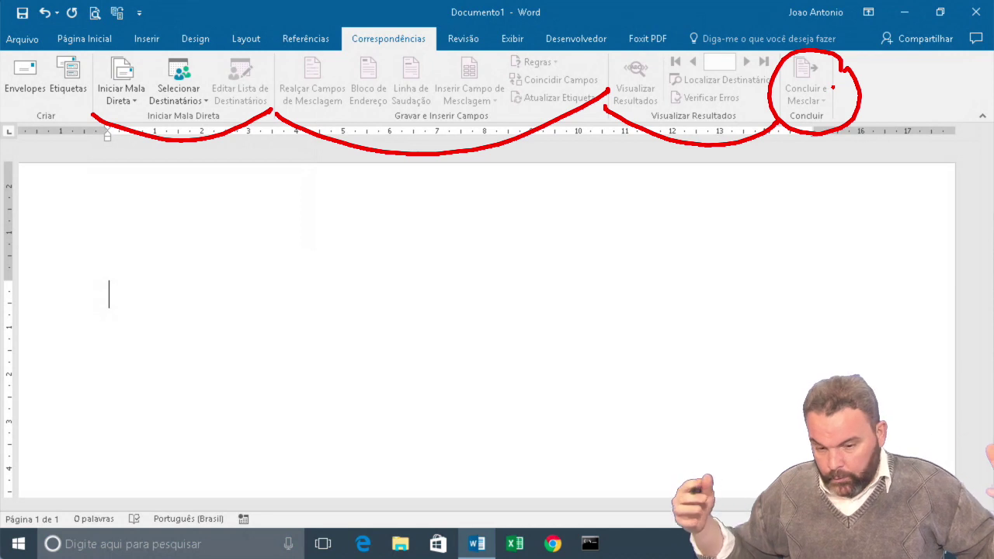
key("Escape")
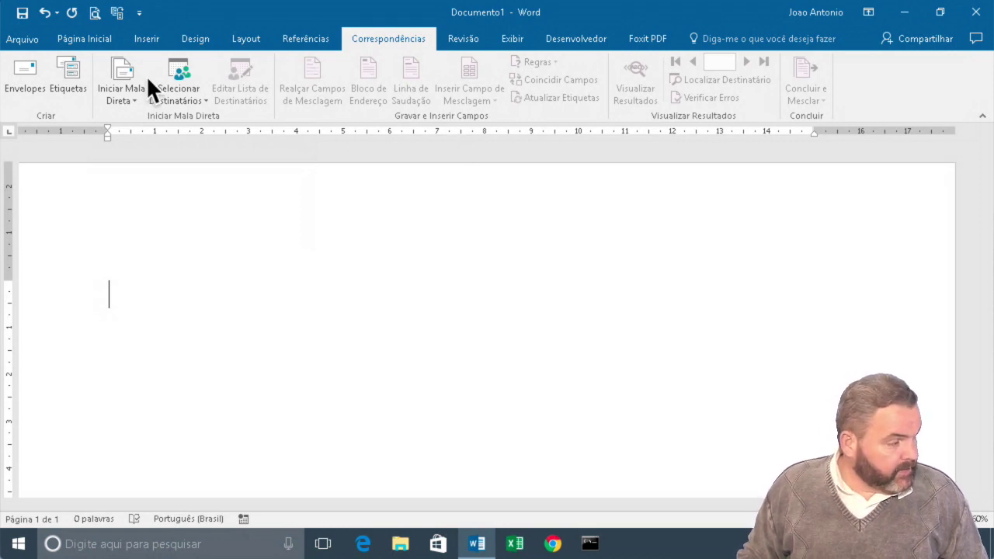
- Choose Cartas as the merge type, then discard the unsaved document and start a new blank one
left_click(126, 96)
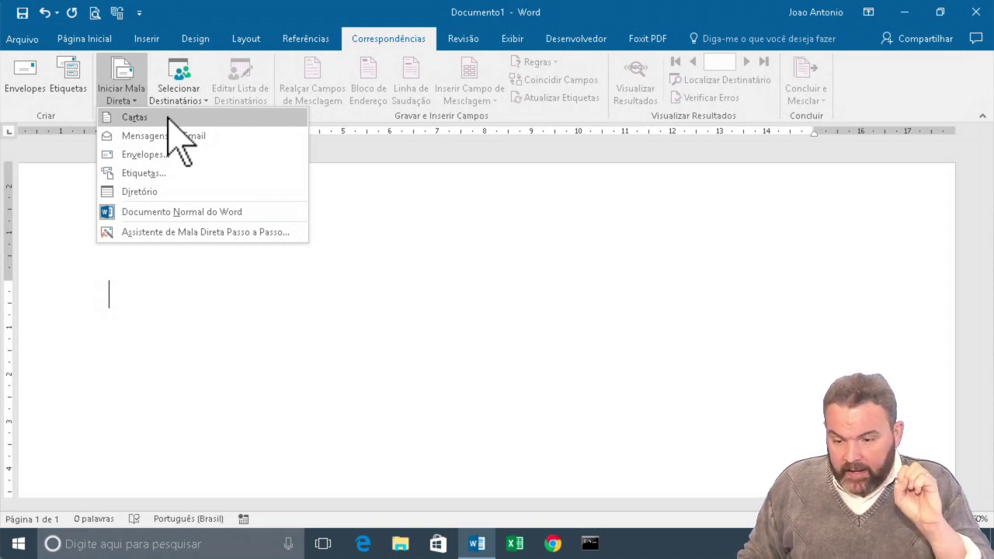
left_click(168, 118)
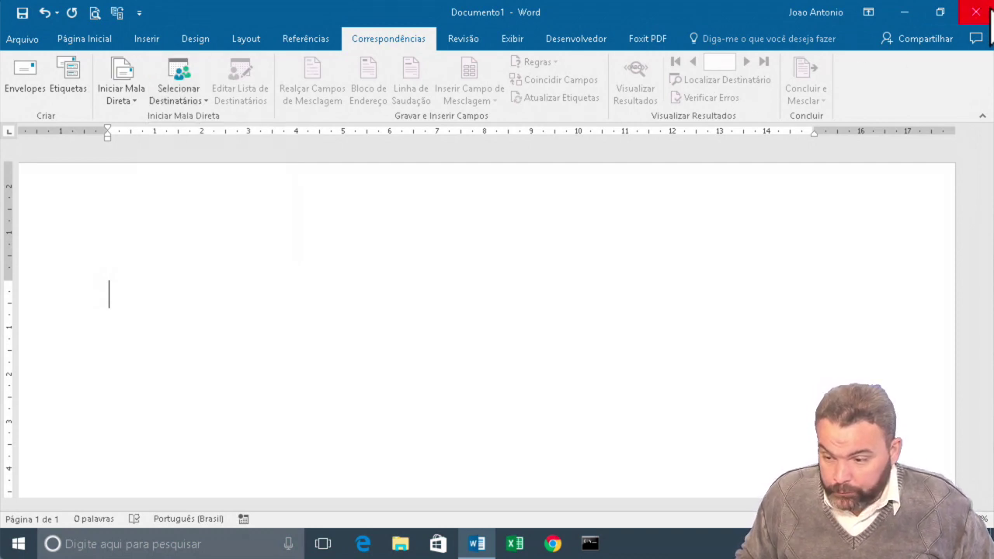
left_click(987, 14)
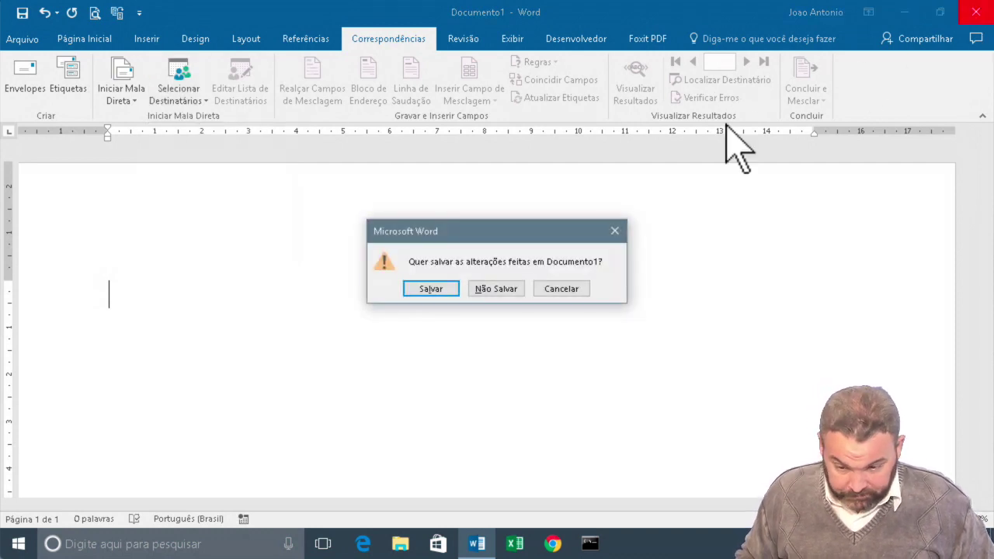
left_click(503, 290)
left_click(481, 537)
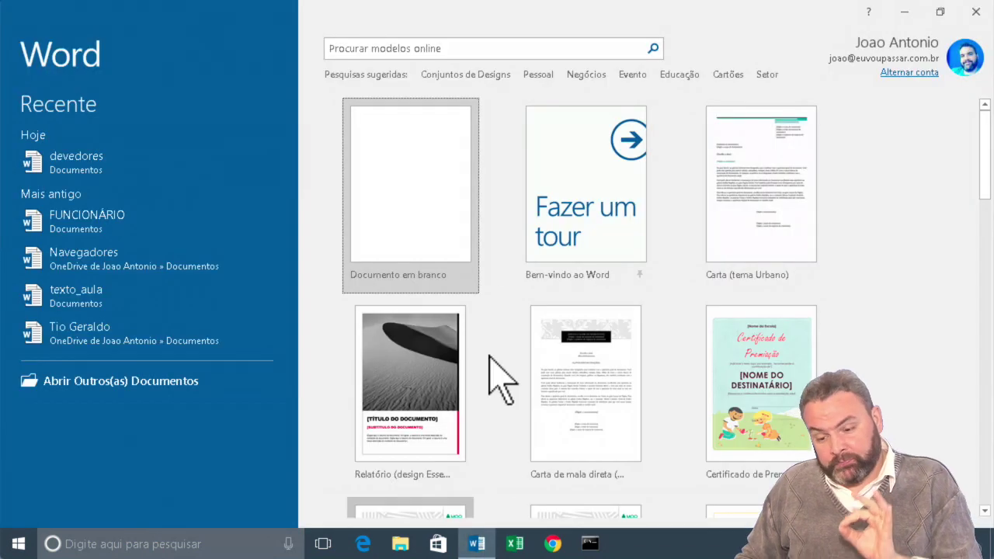
left_click(444, 143)
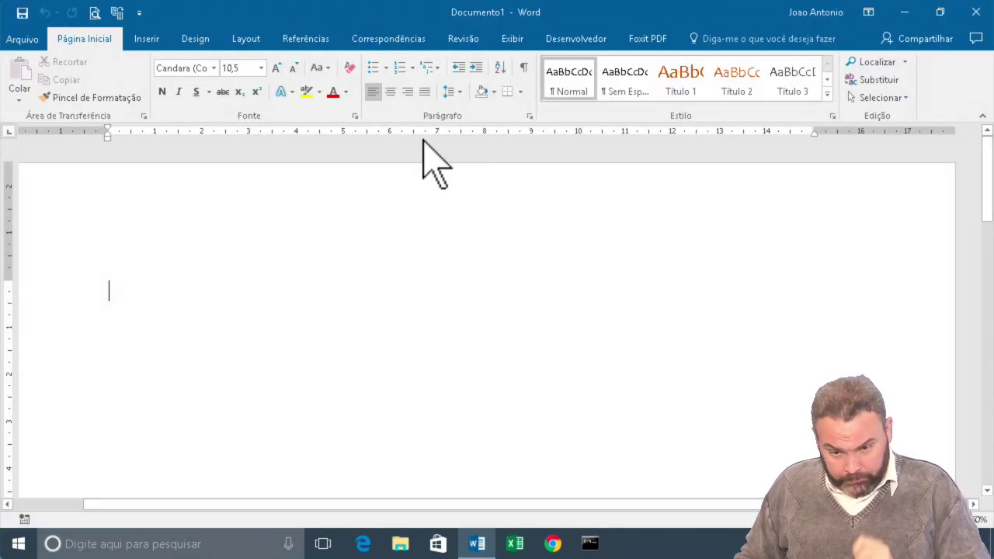
- Set the new document's font size to 16
left_click(261, 68)
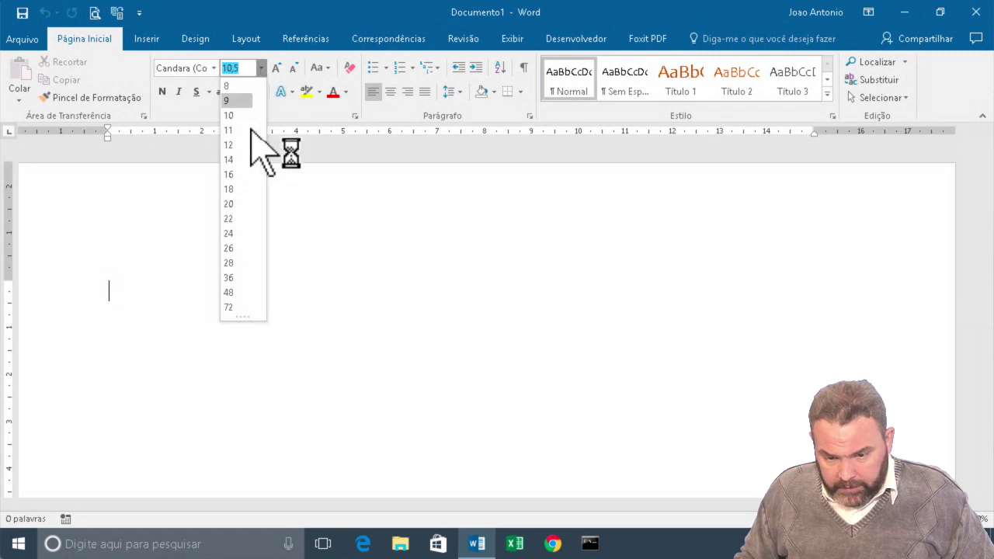
left_click(249, 180)
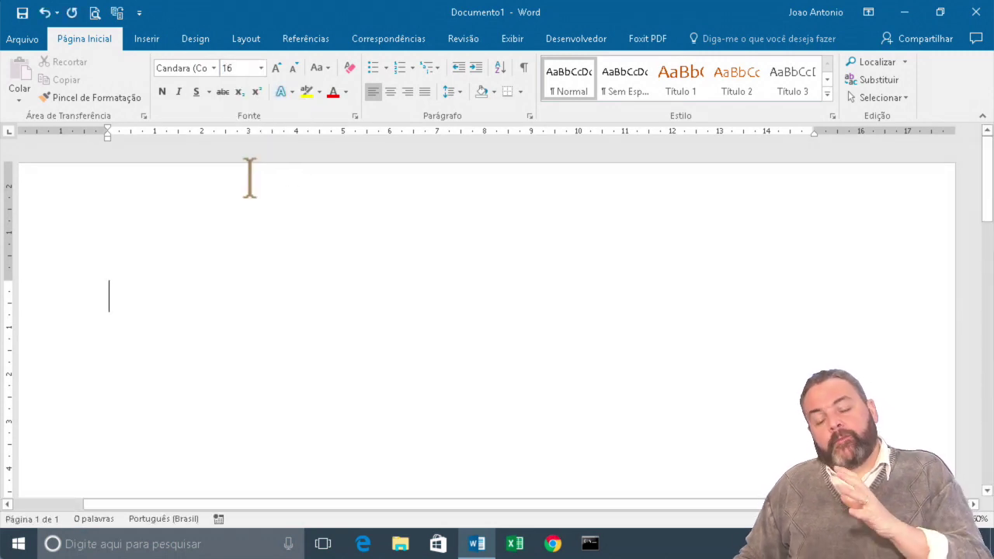
left_click(365, 41)
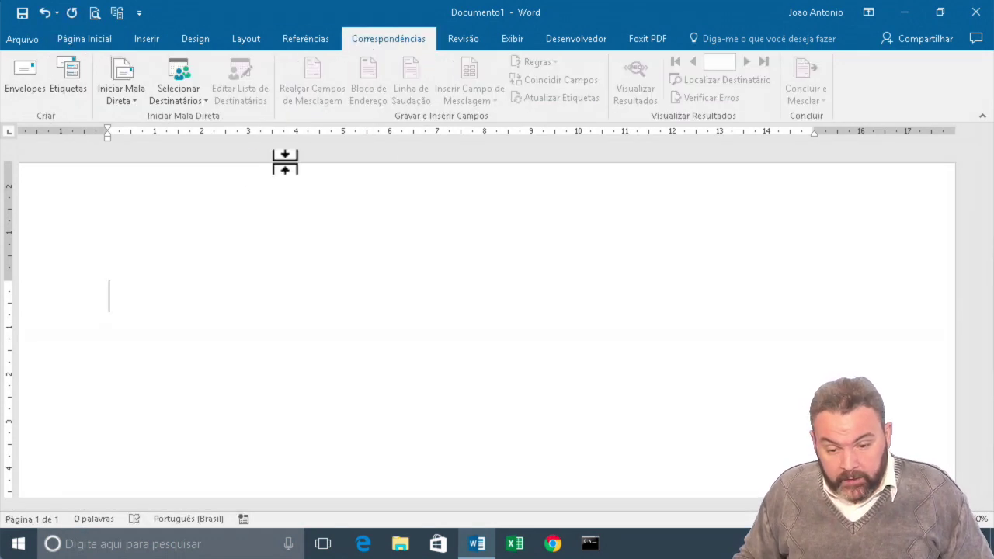
- Make Documento1 a Cartas merge and open Selecionar Destinatários
left_click(122, 95)
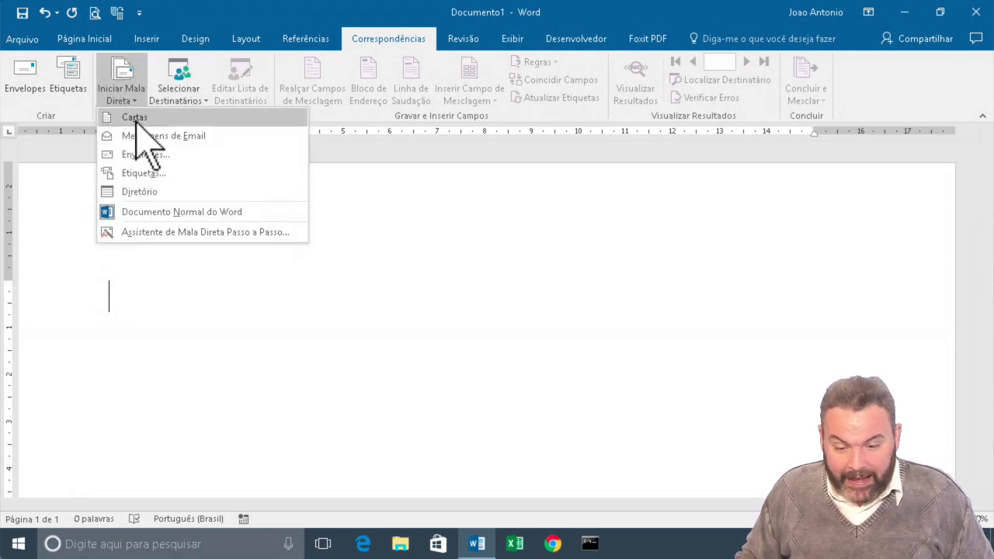
left_click(136, 120)
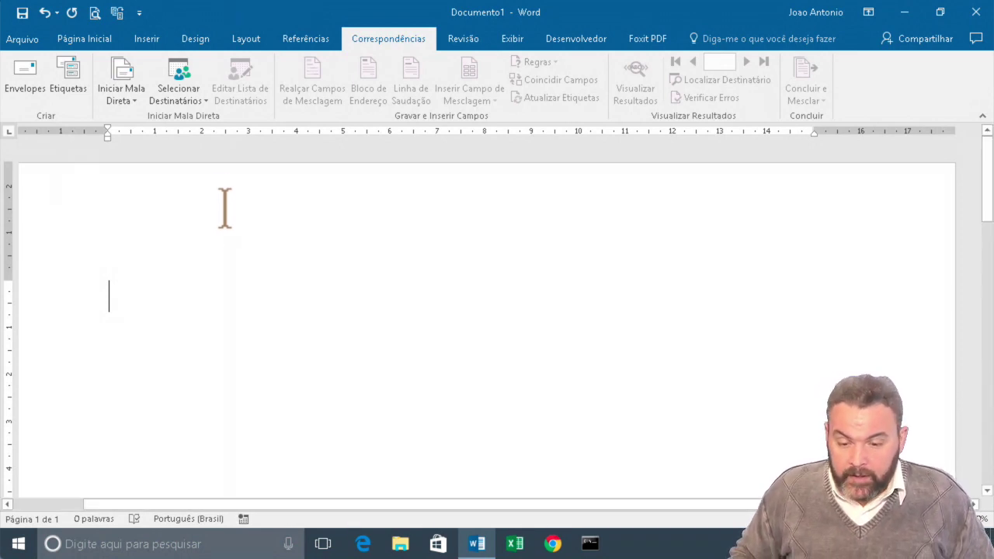
left_click(198, 109)
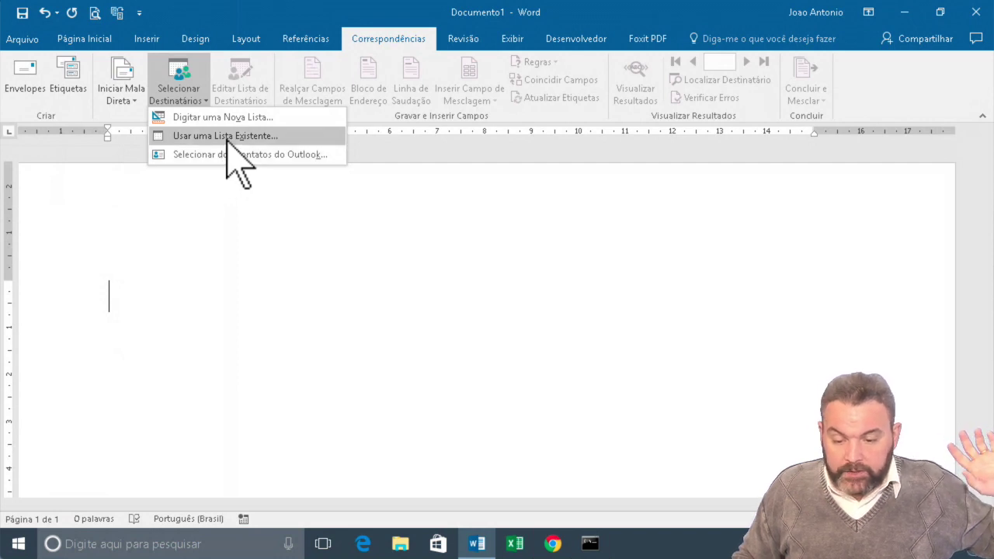
- Use the existing devedores file from Documentos as the recipient list
left_click(226, 139)
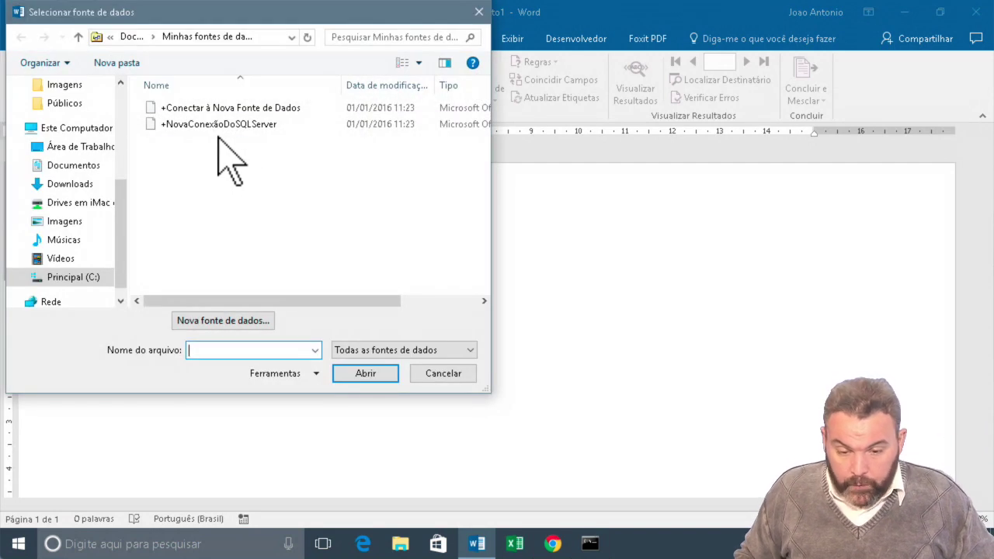
left_click(89, 172)
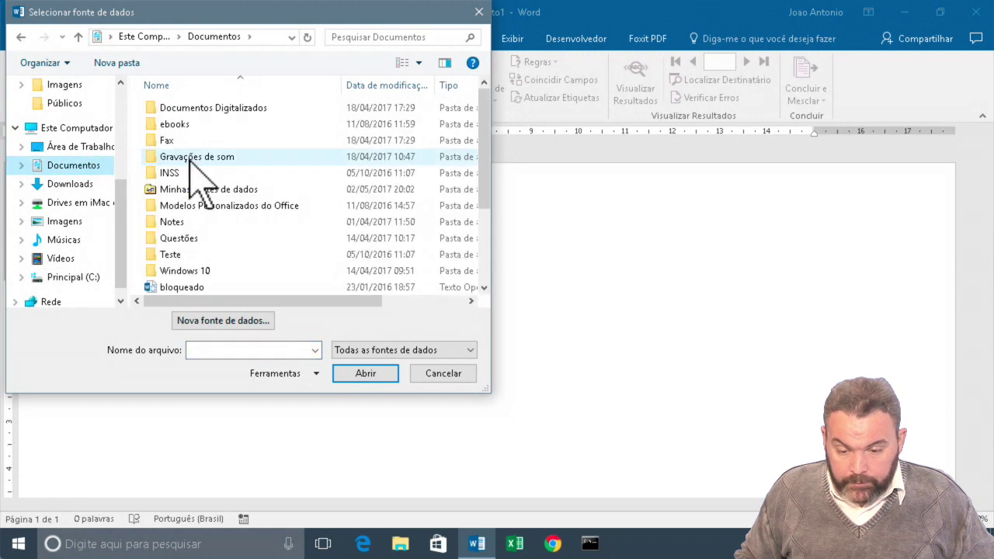
scroll(200, 171, "down", 2)
scroll(199, 178, "down", 1)
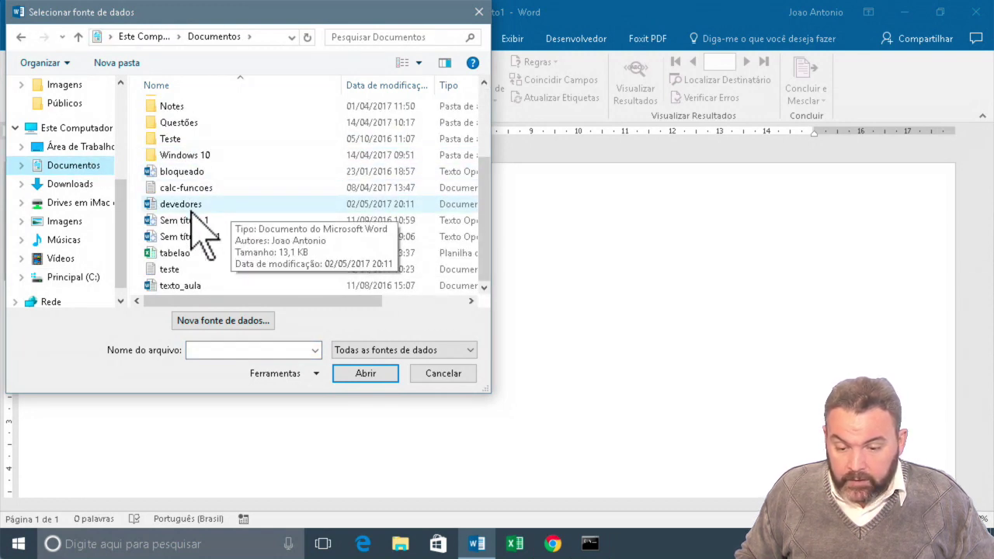
left_click(191, 206)
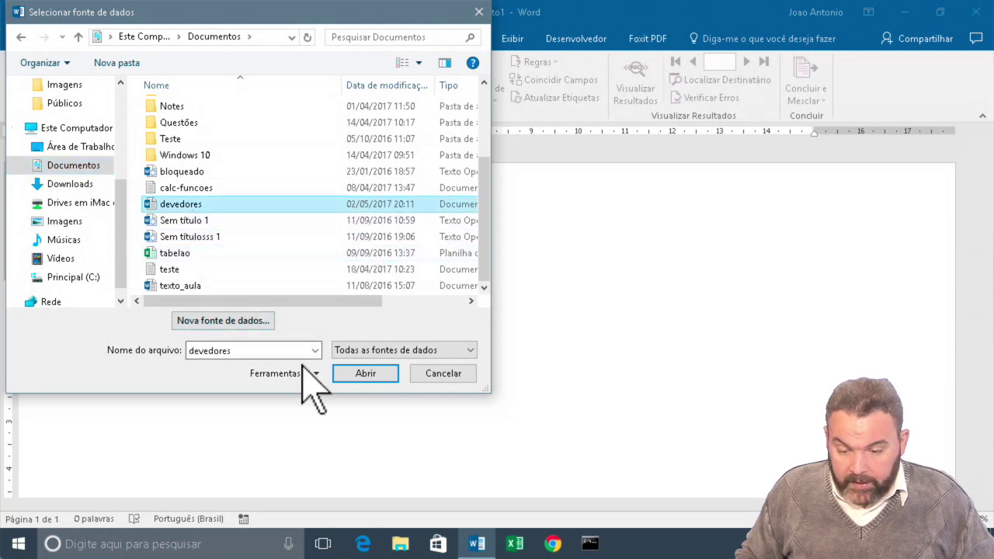
left_click(364, 373)
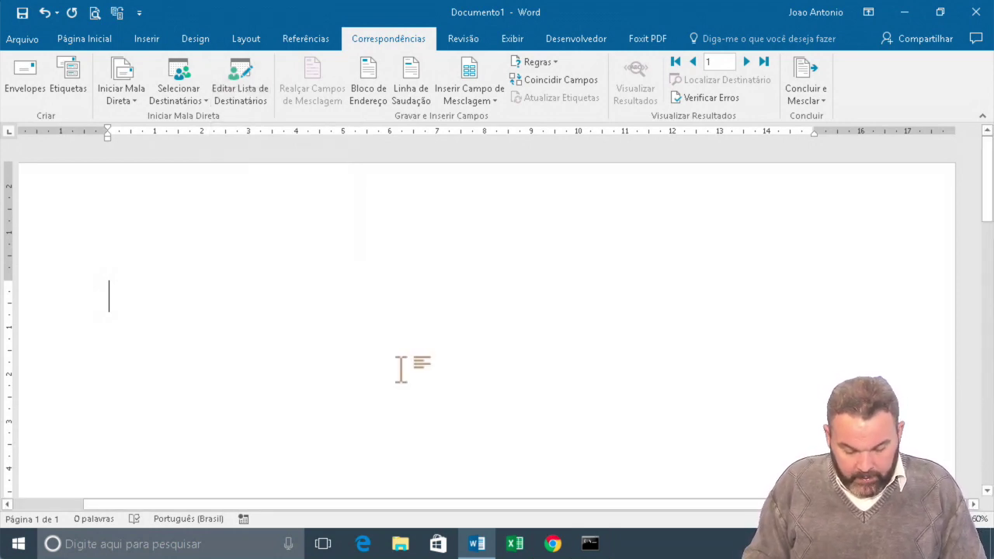
- Type the greeting 'Estimado(a) Sr(a) «Nome»,' and begin the next line with 'Desde a data de'
type("Estiman")
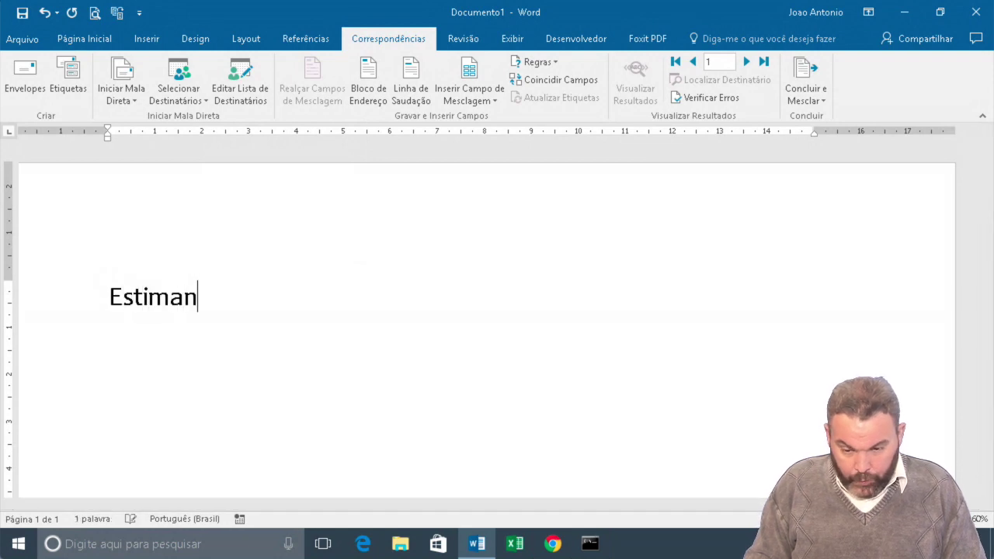
key("BackSpace")
type("do()")
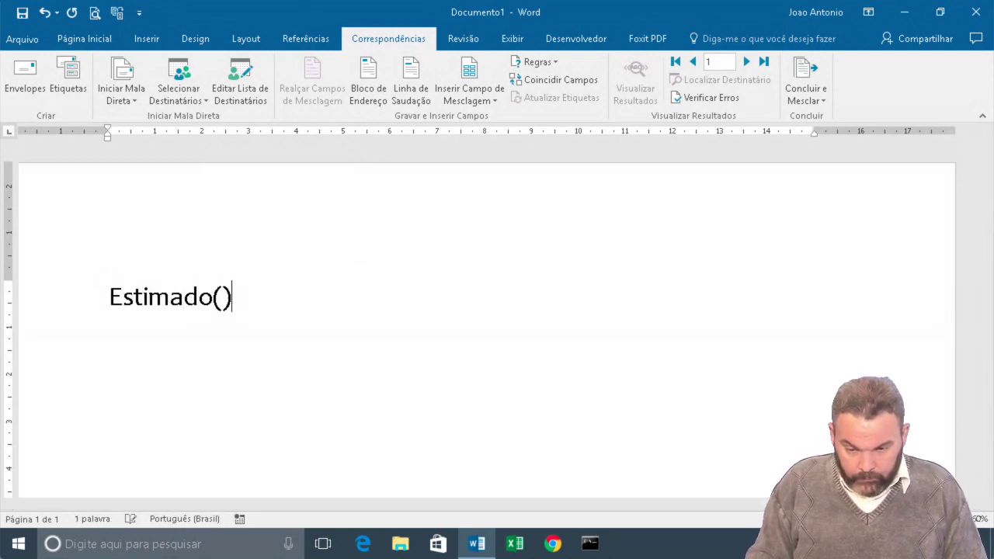
key("BackSpace")
type("a) S")
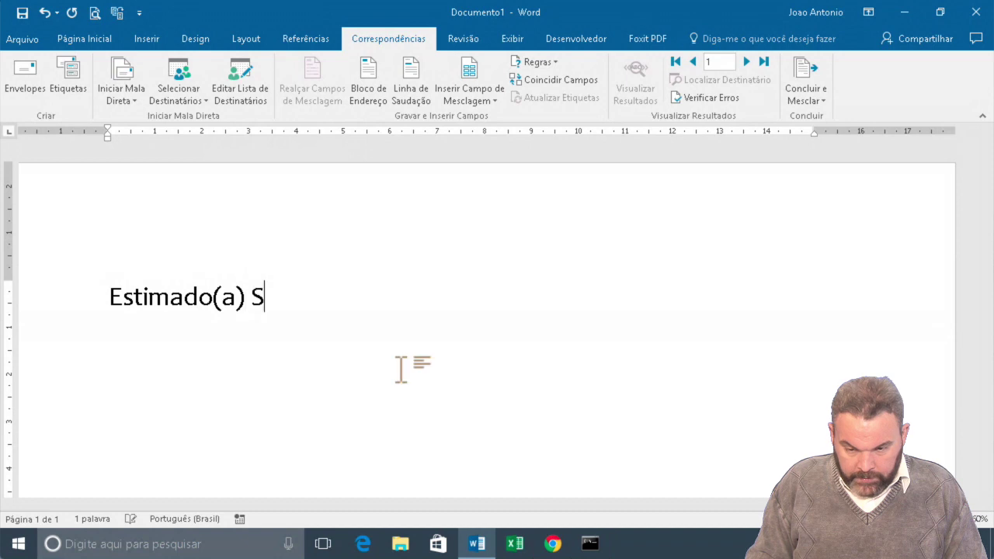
type("r(a)")
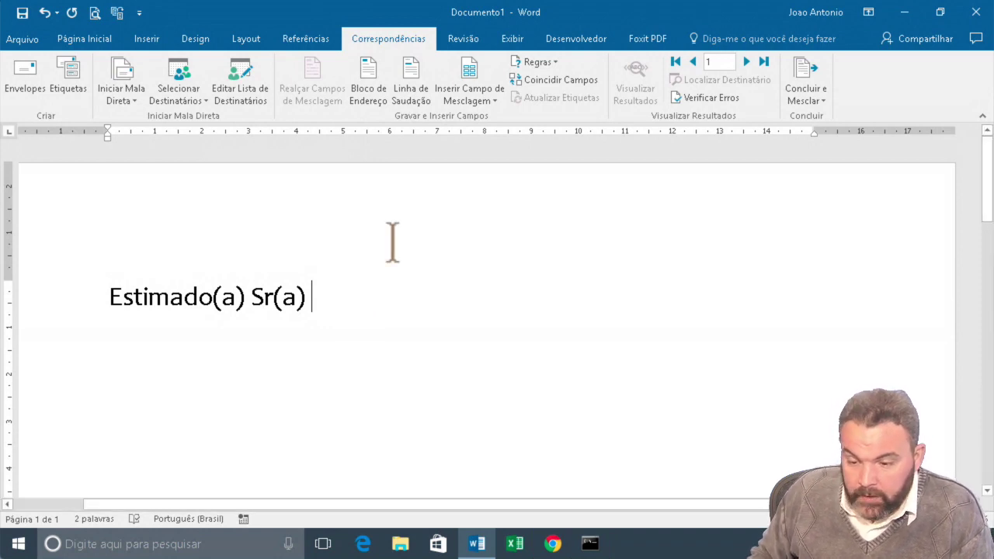
left_click(493, 98)
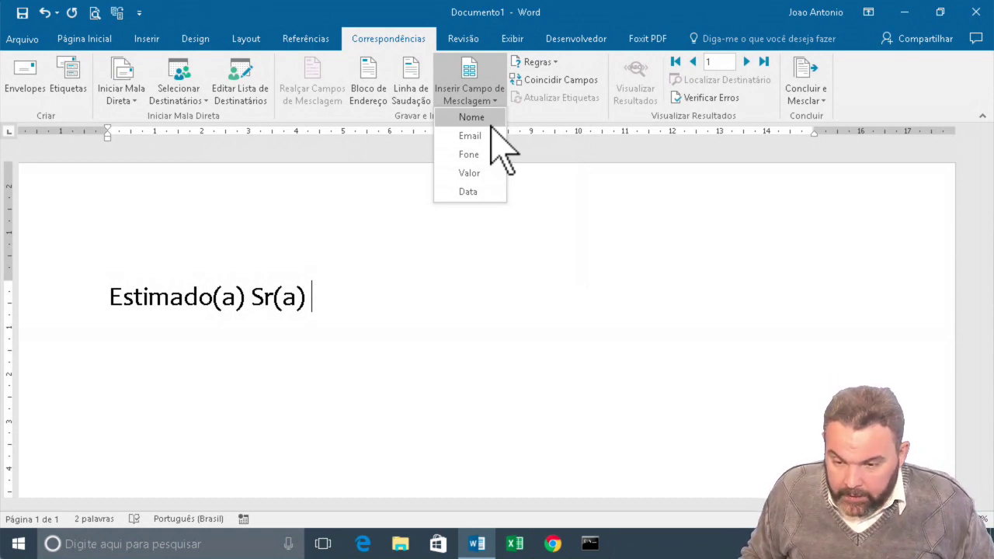
left_click(483, 123)
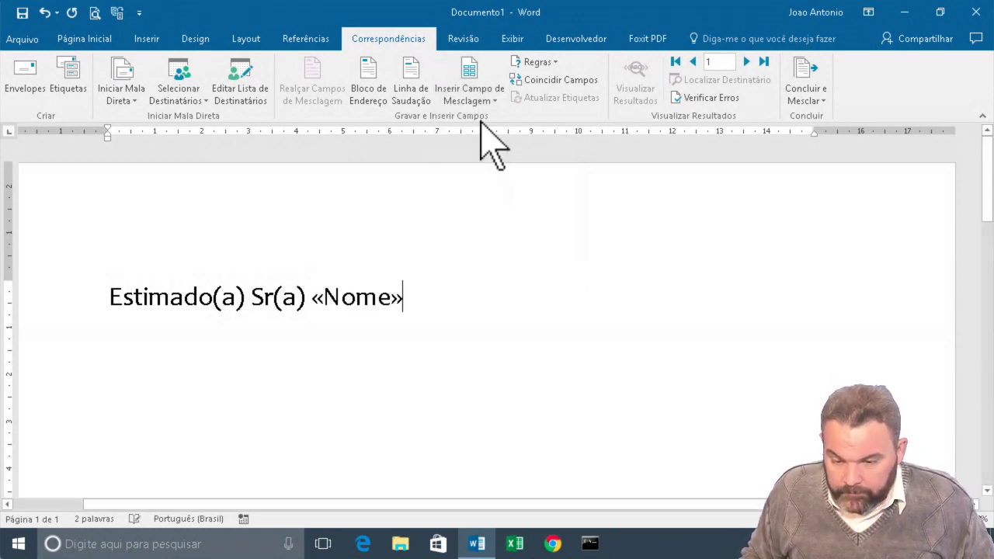
type(",")
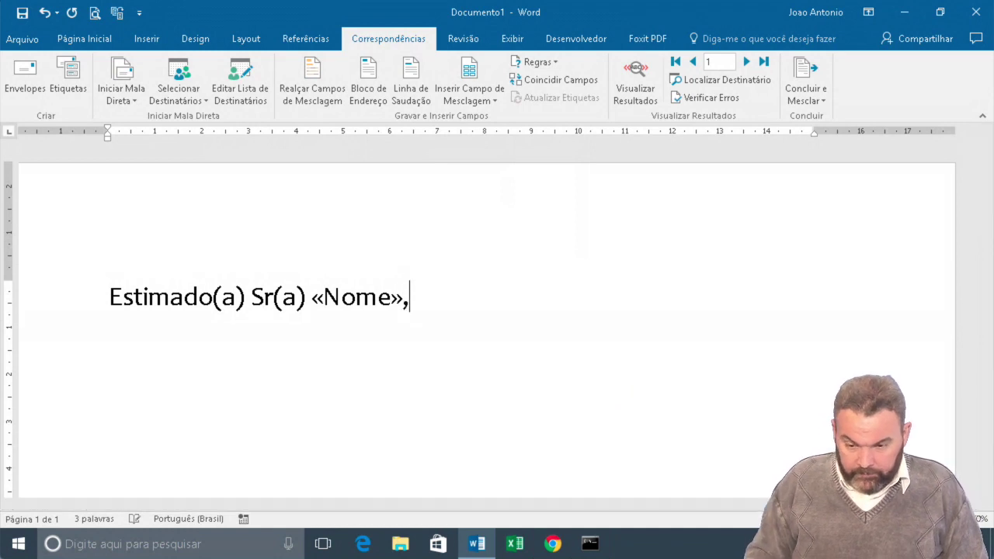
key("Return")
type("Desde a data de")
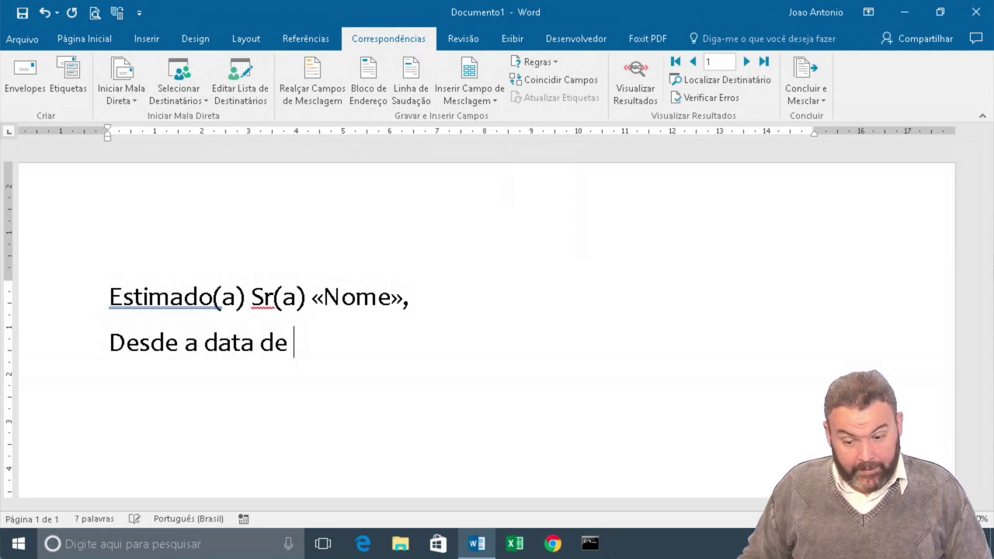
- Insert the «Data» field after 'Desde a data de' and continue the sentence
left_click(479, 101)
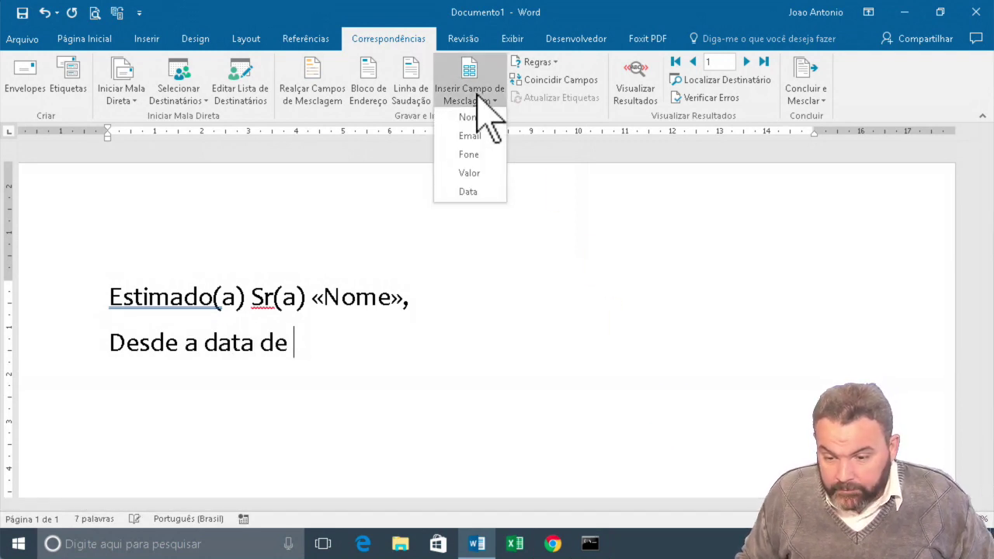
left_click(473, 191)
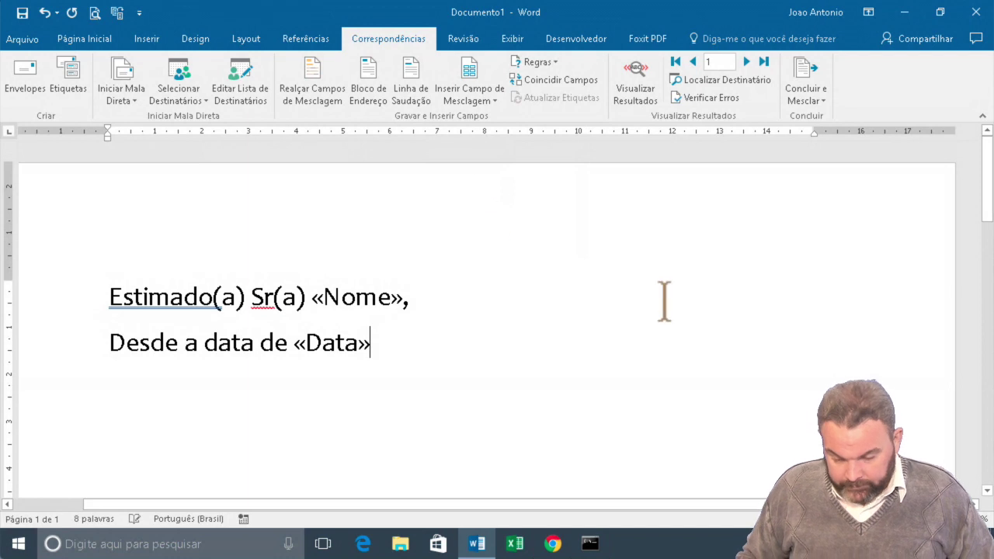
type(", o")
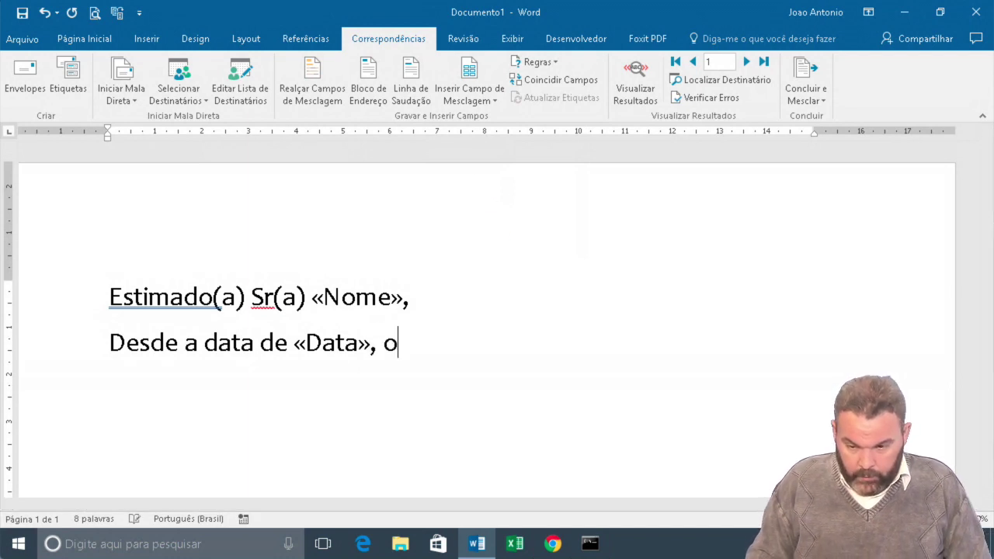
type(" senhor enc")
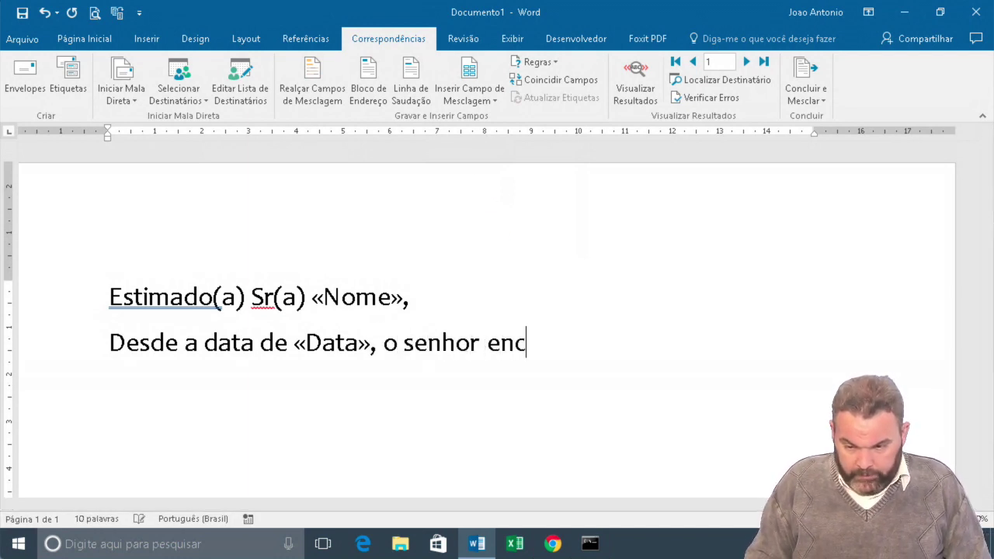
key("BackSpace")
key("BackSpace")
key("BackSpace")
key("BackSpace")
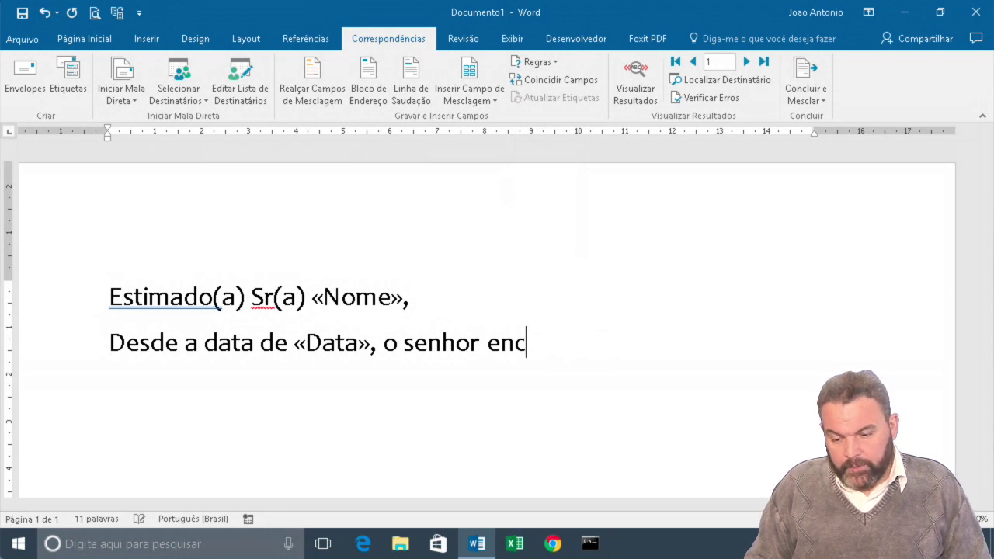
key("BackSpace")
key("BackSpace")
key("BackSpace")
key("BackSpace")
type("v")
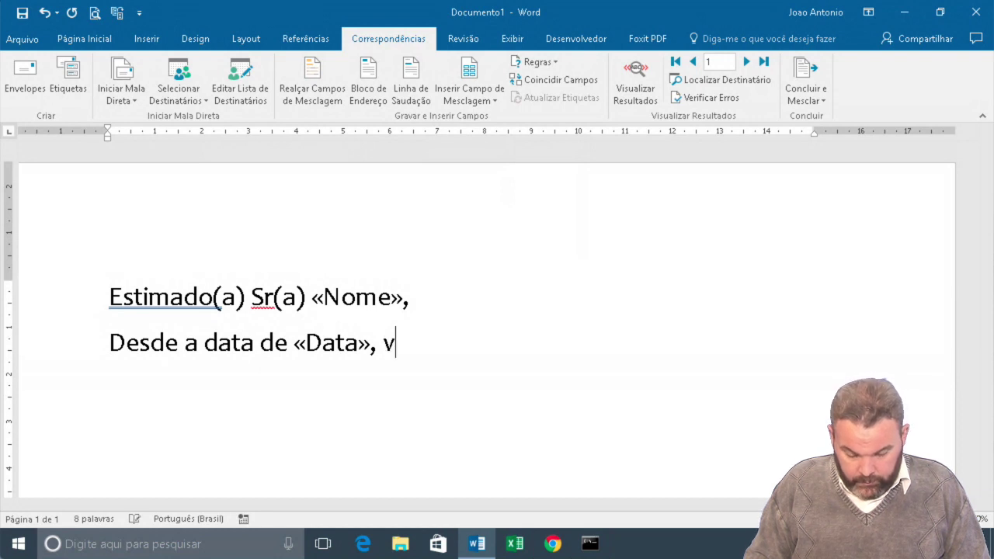
type("occ")
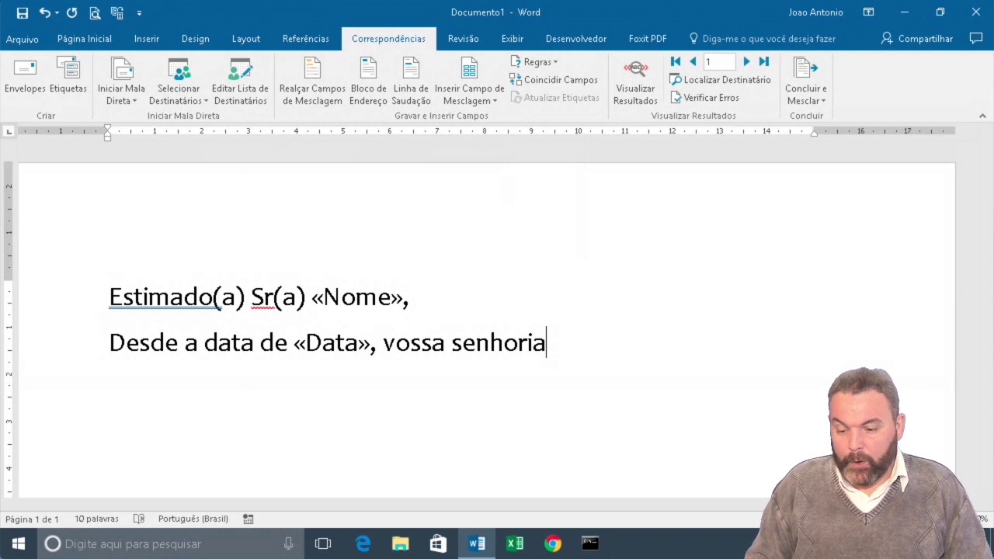
type(" enc")
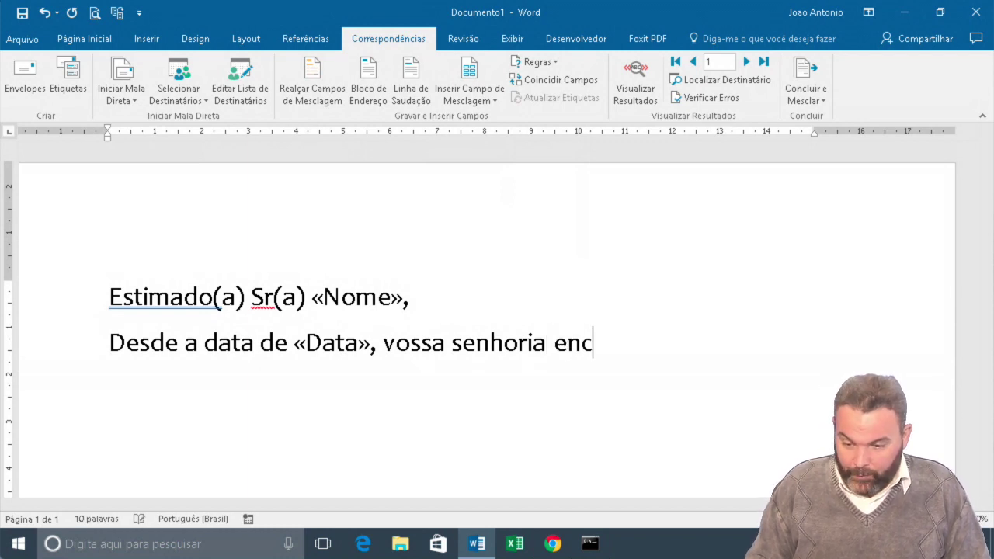
type("em dé")
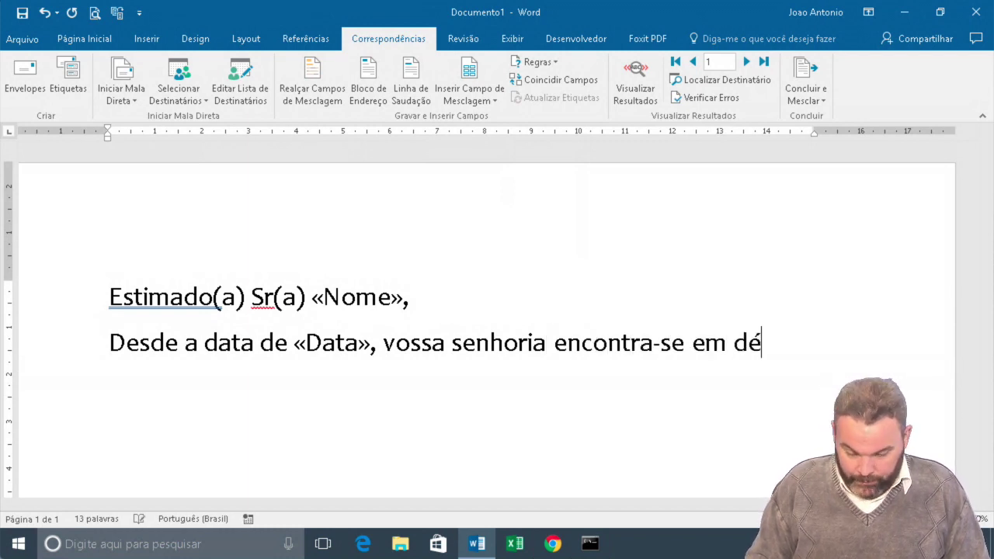
type("bito com esta e")
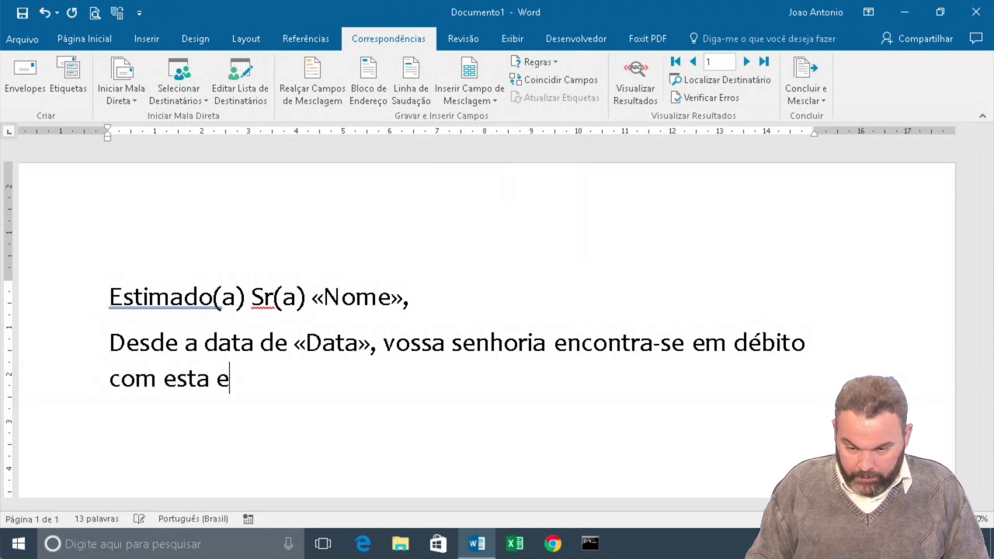
type("mpresa no valor de")
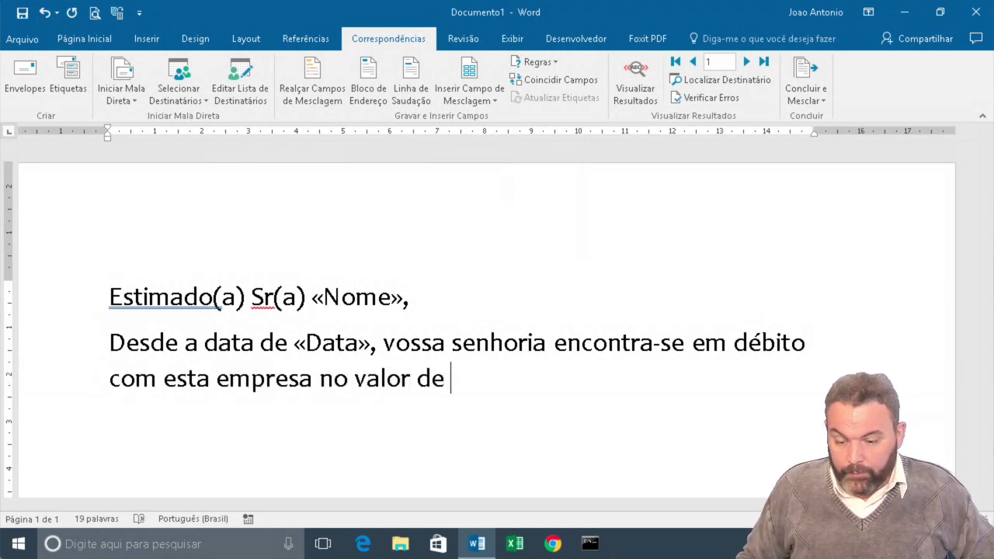
- Insert «Valor» after 'no valor de' and «Fone» after 'telefone', continuing the paragraph text
left_click(497, 99)
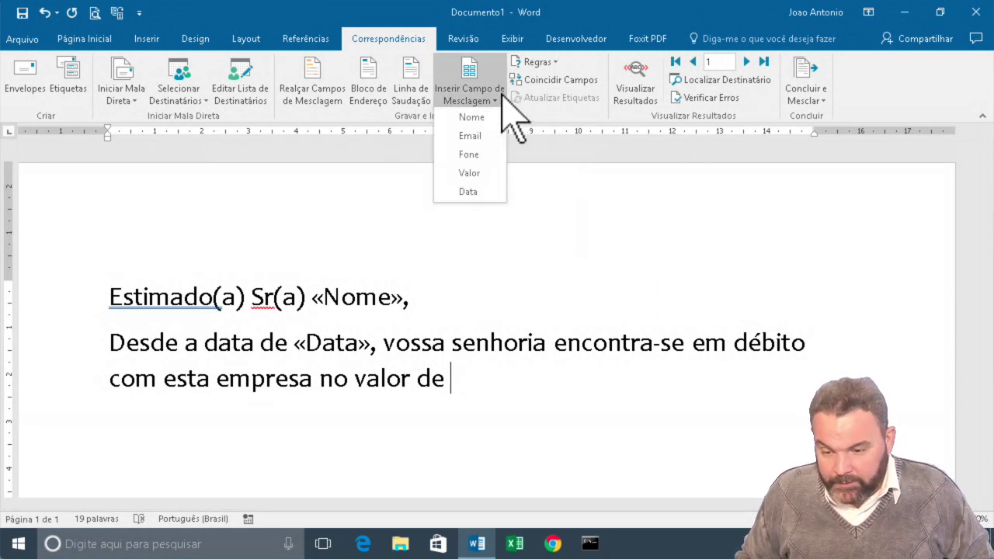
left_click(489, 173)
type(". ")
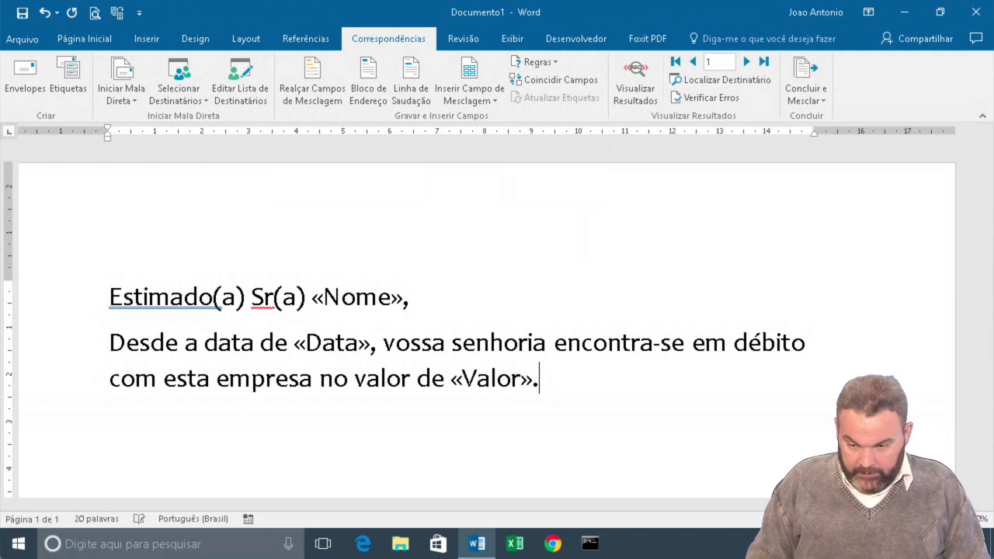
type("Tentamos contato pelo")
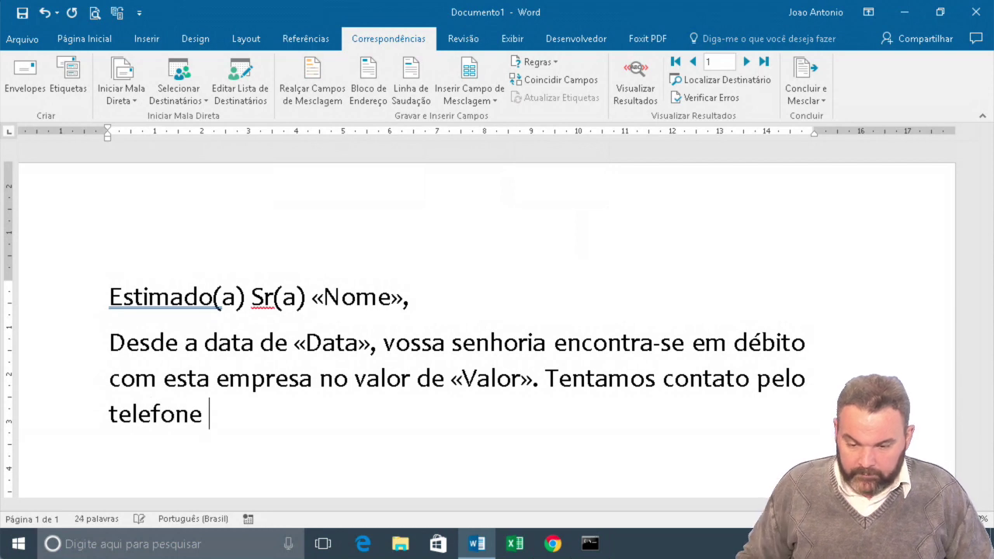
left_click(453, 99)
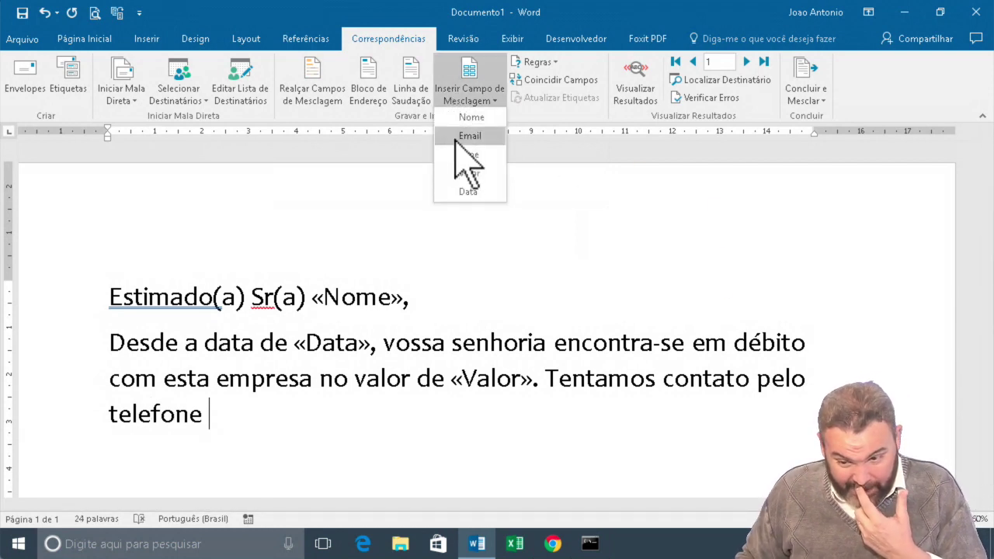
left_click(469, 153)
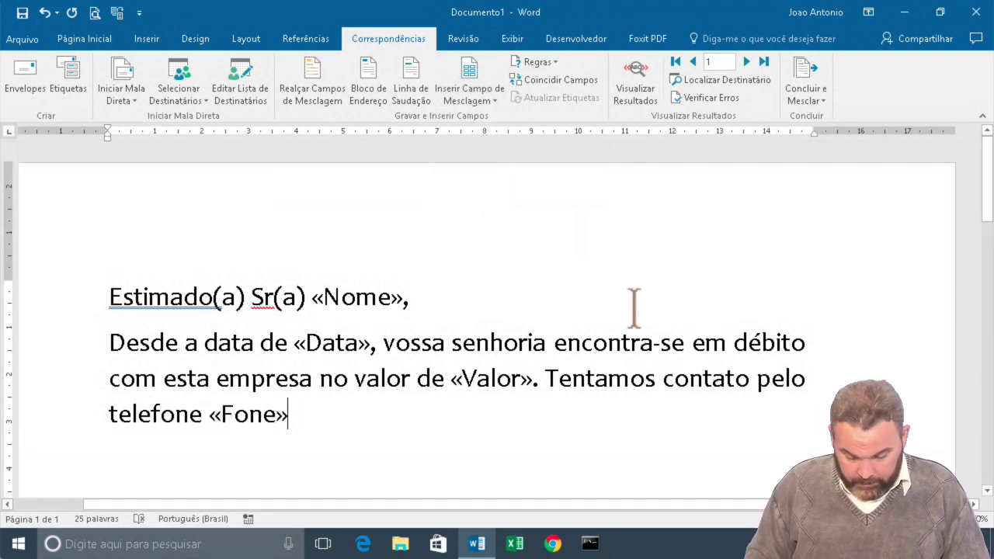
type(", sem suces")
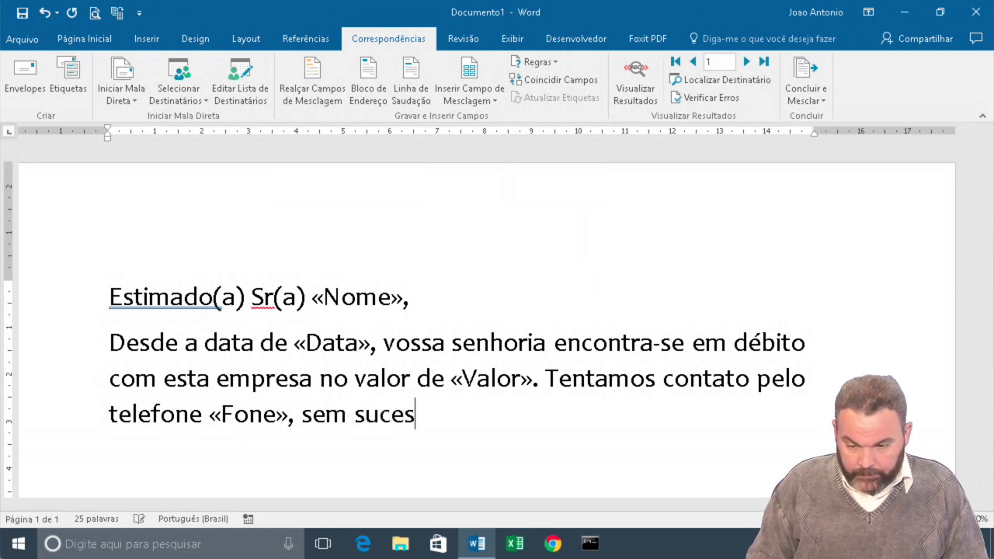
type("so. Estamos e")
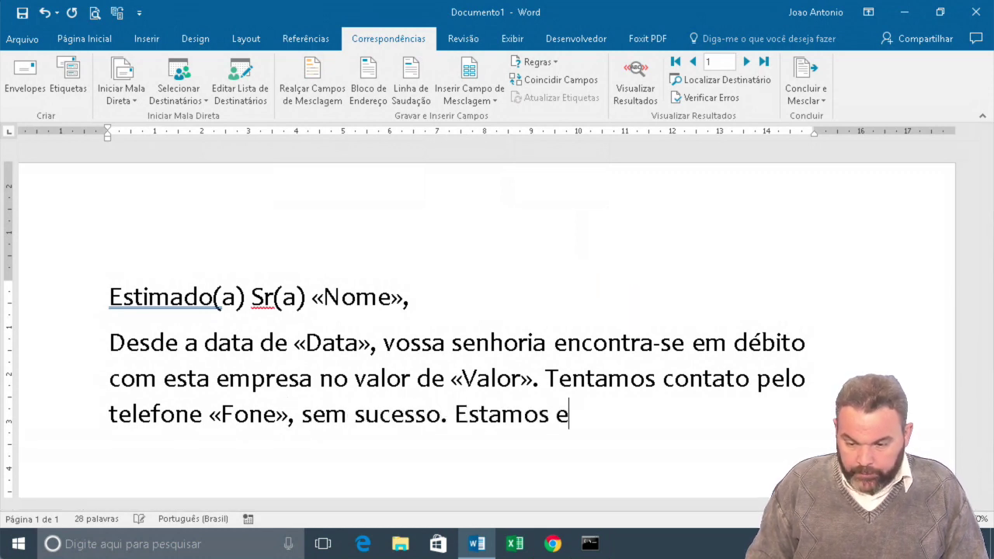
type("ncaminhand")
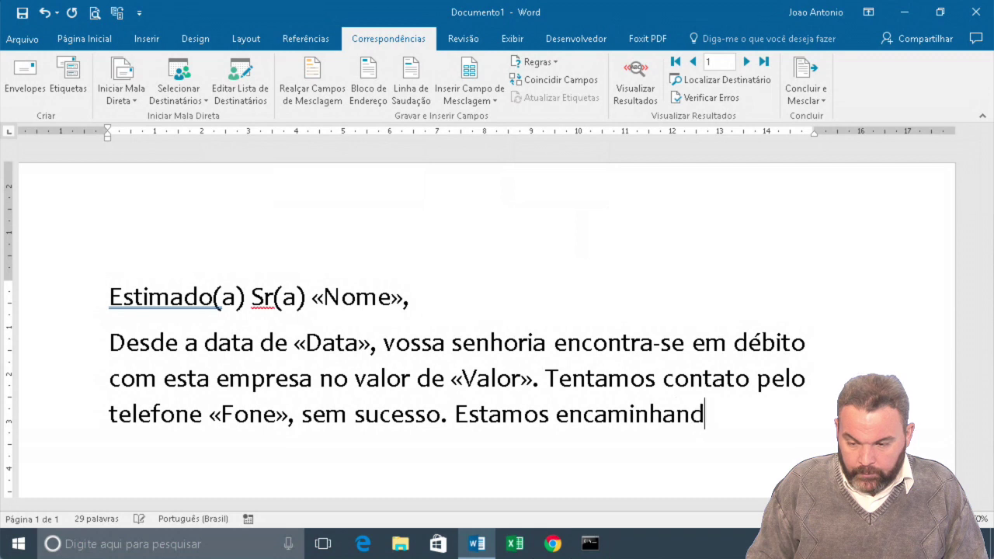
type("o o boleto ")
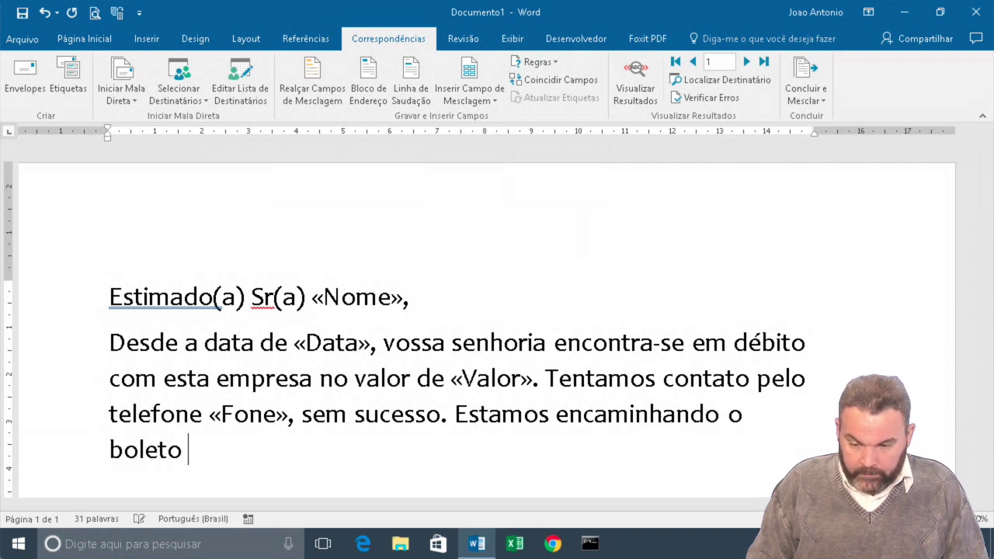
type("para pagamento nesta date")
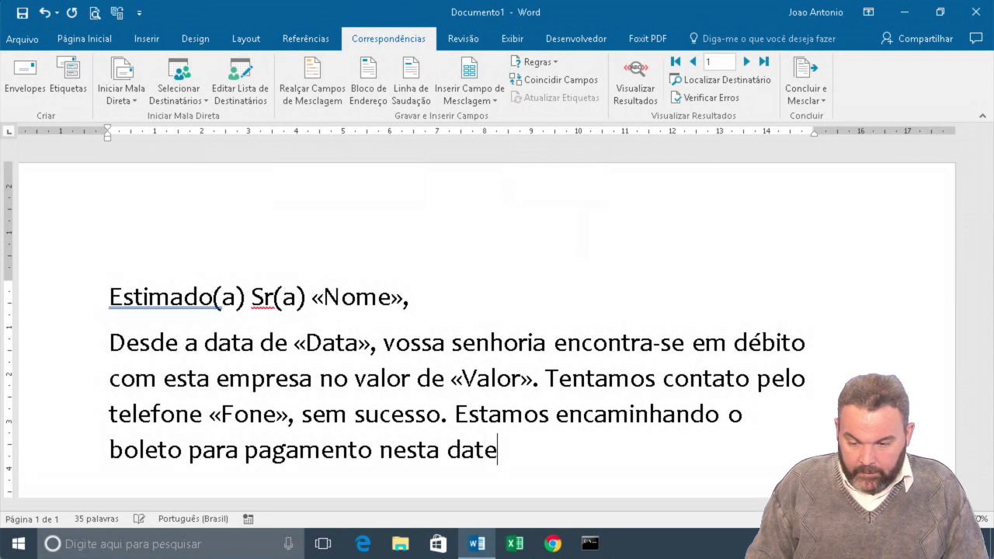
type(" por meio do ")
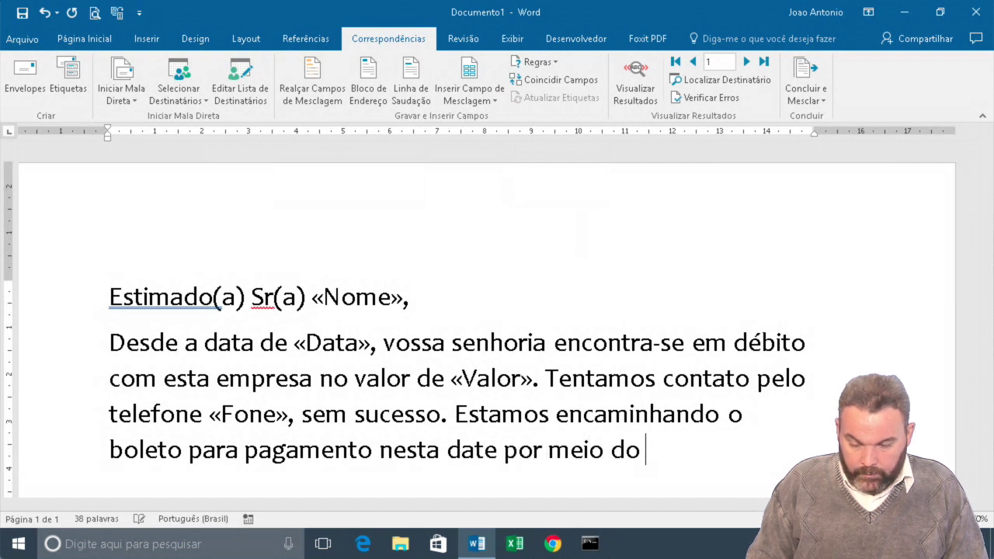
type("endereço elet")
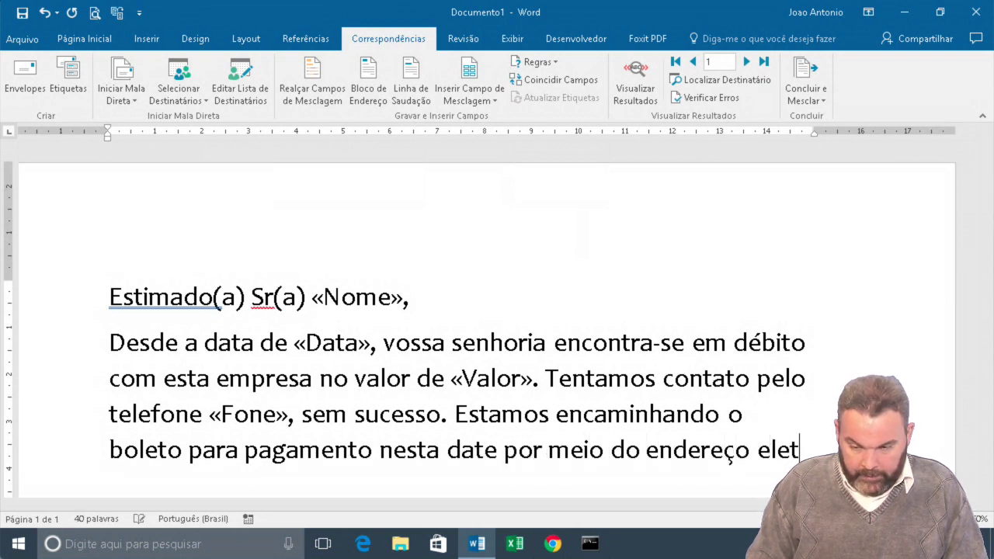
type("rônico")
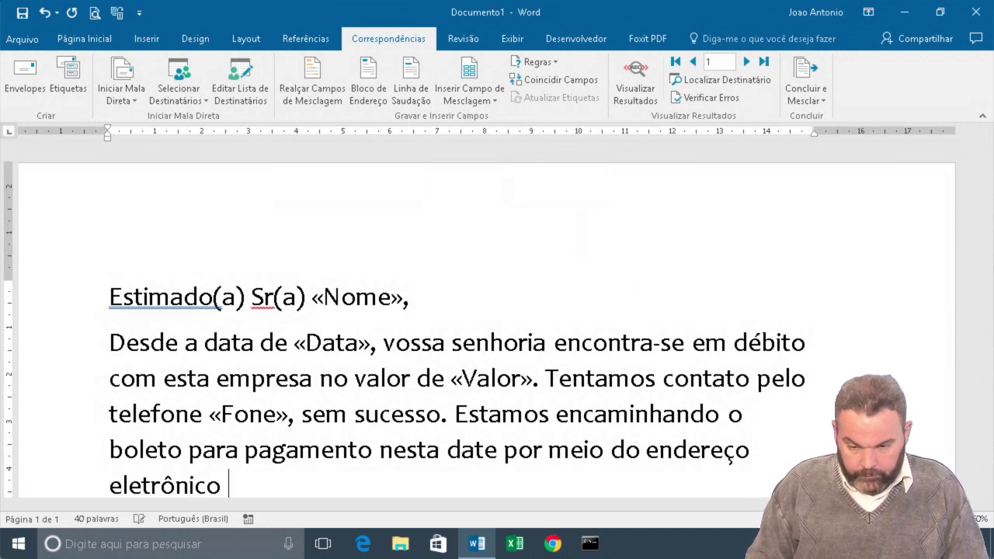
- Insert «Email» after 'eletrônico', end the paragraph, and type the closing 'Atenciosamente'
left_click(455, 93)
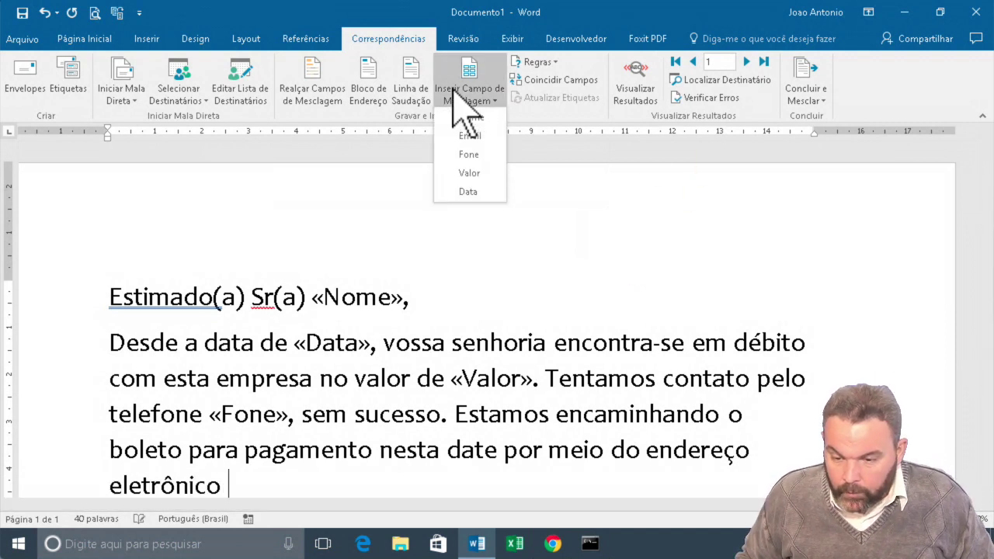
left_click(470, 135)
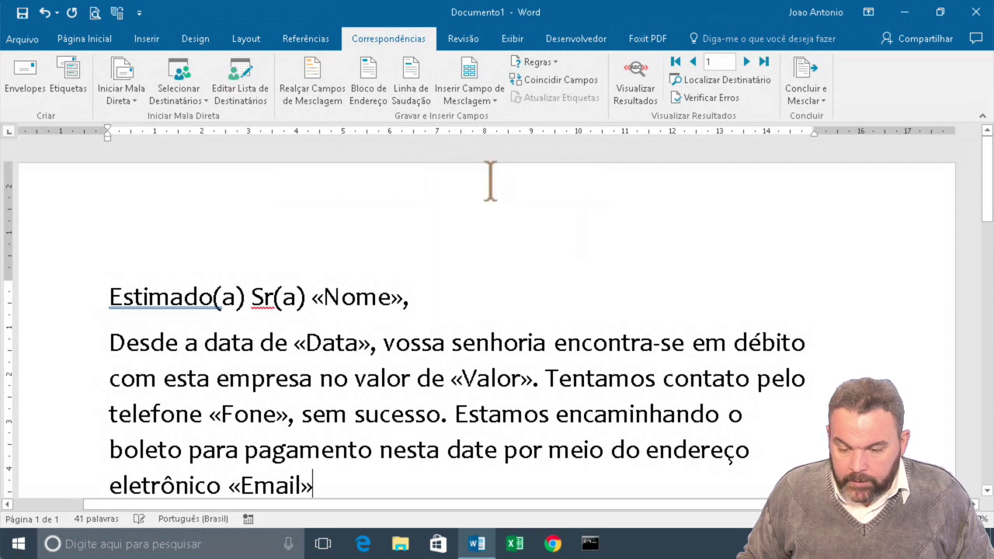
scroll(490, 181, "down", 2)
type(".")
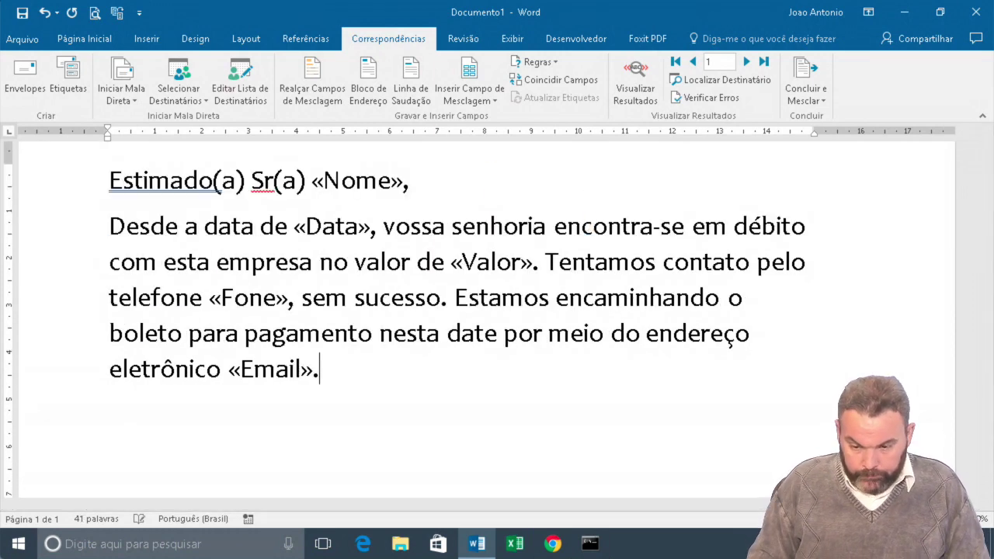
key("Return")
type("Atencion")
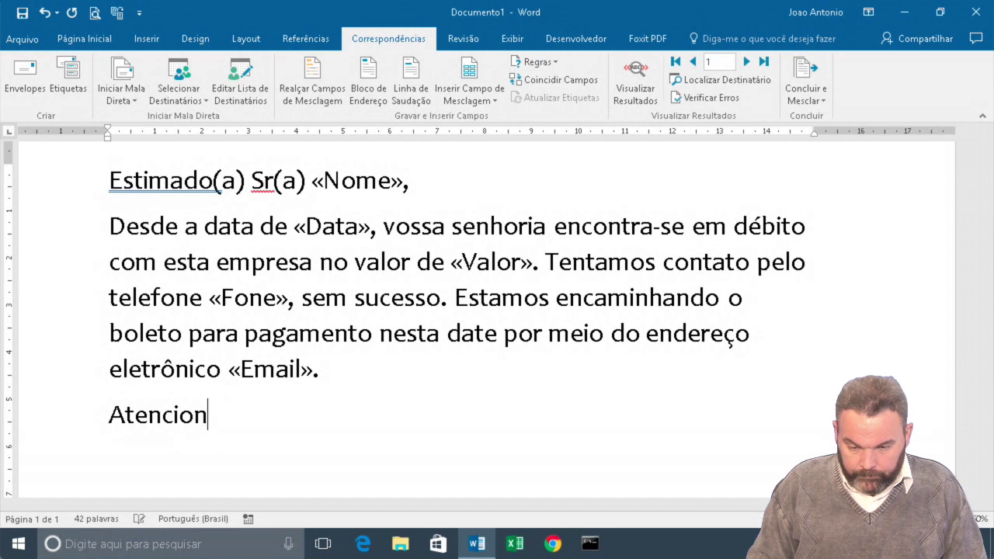
key("BackSpace")
type("samente, Nós!")
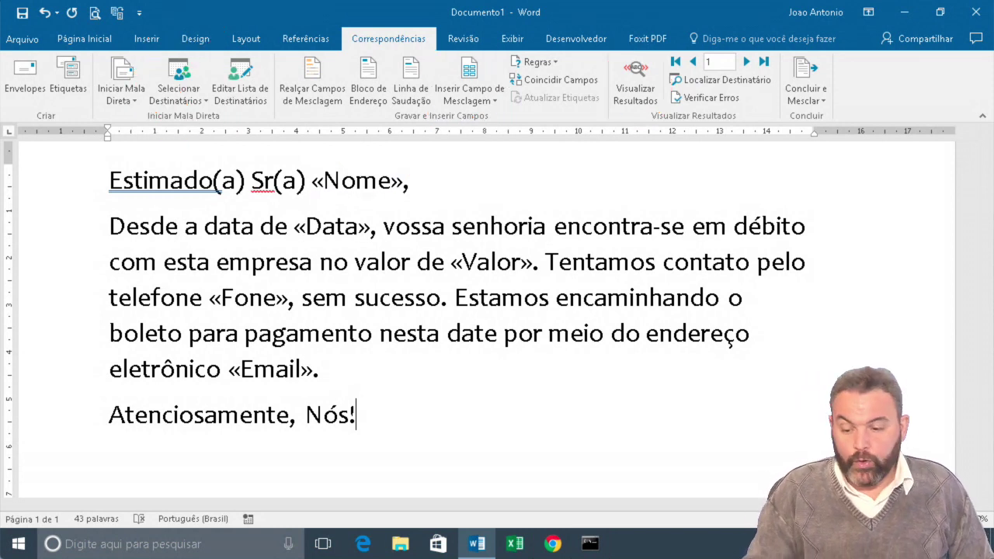
- Toggle Visualizar Resultados to show the first debtor's data (23/04/2017, 19,00) in the letter
left_click(638, 93)
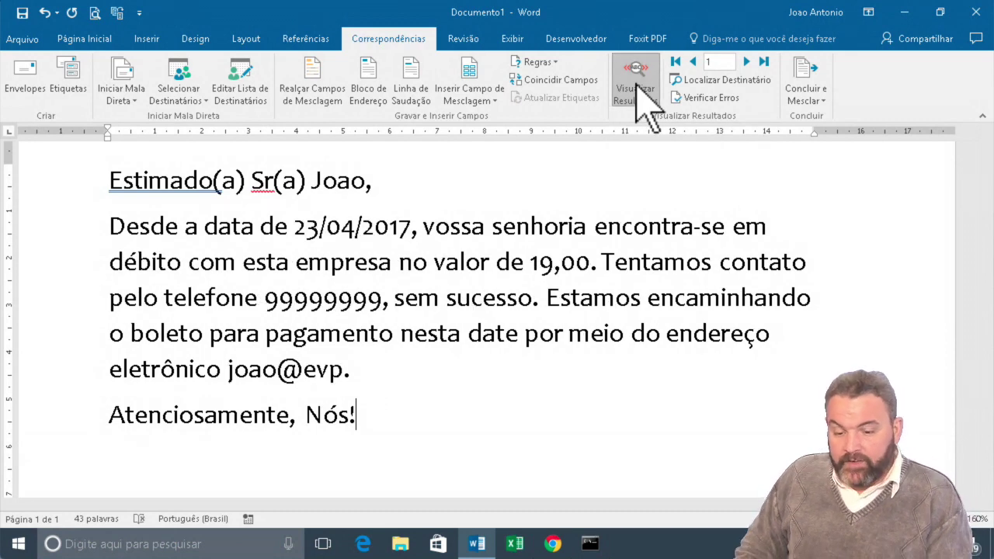
left_click(637, 86)
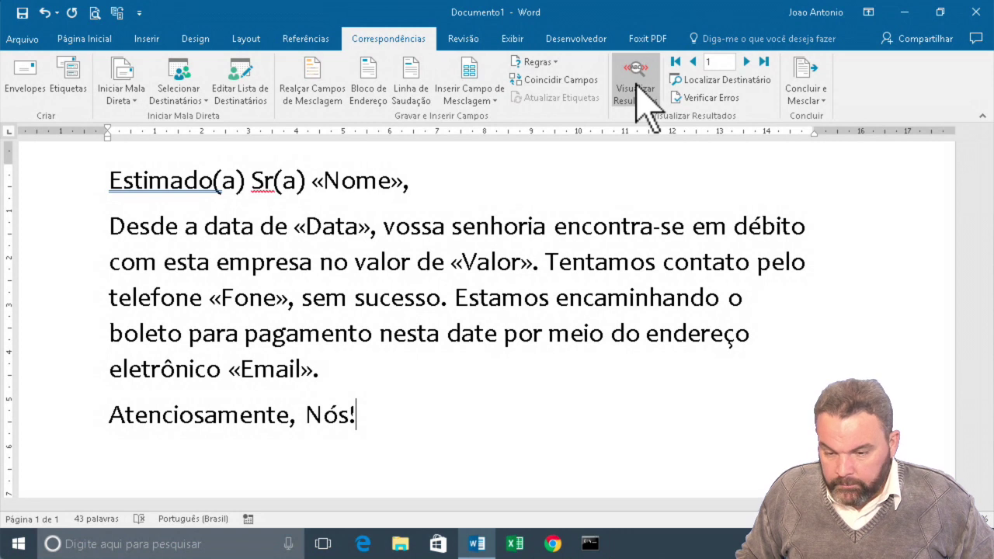
left_click(636, 86)
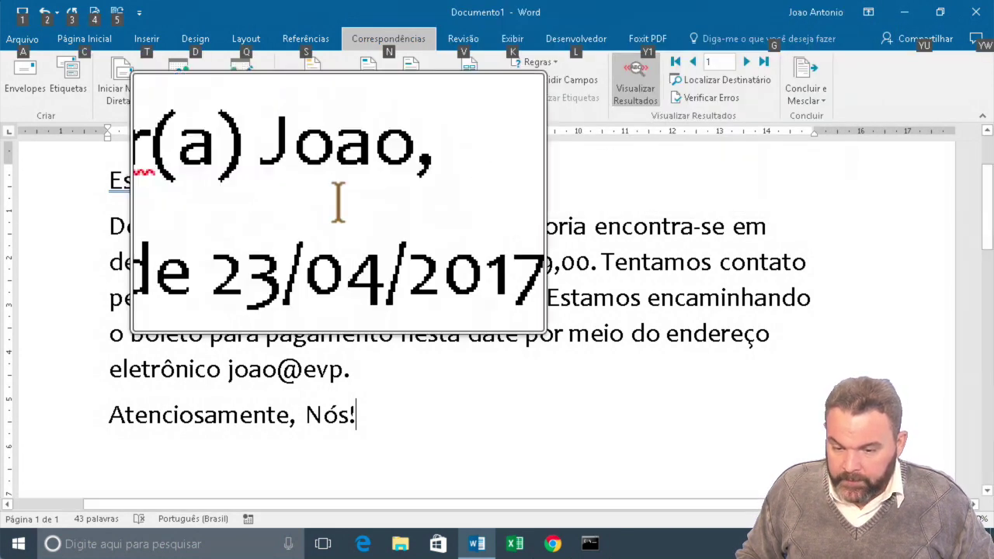
key("alt")
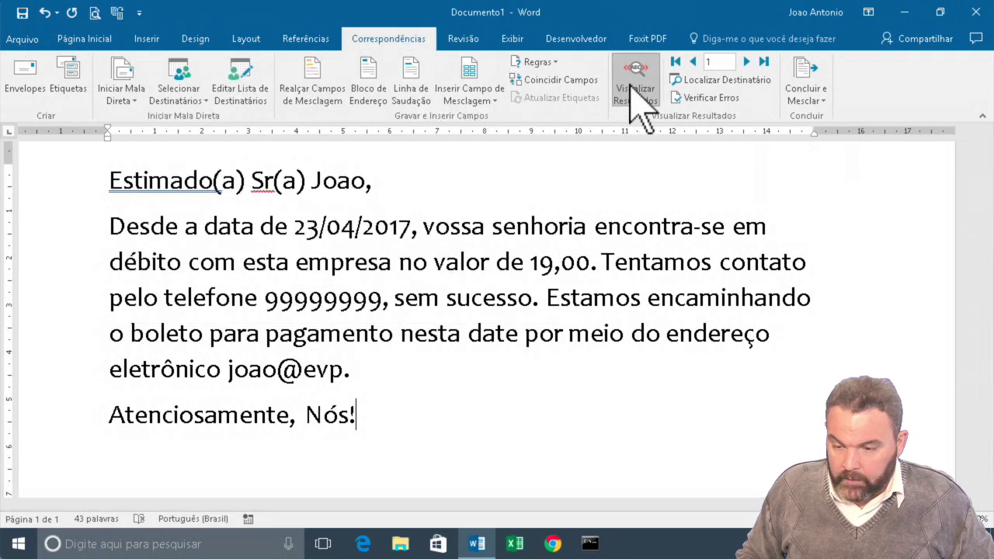
left_click(636, 87)
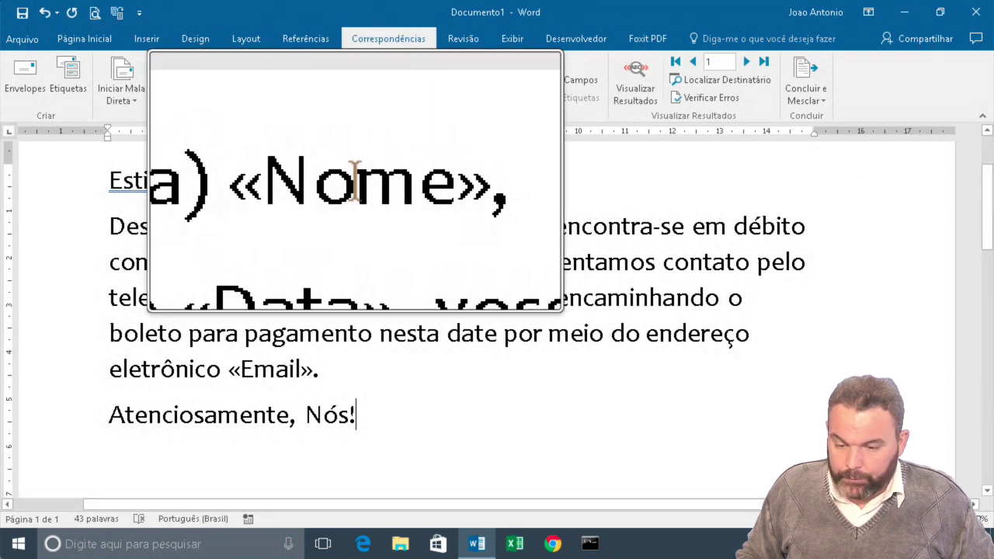
left_click(638, 97)
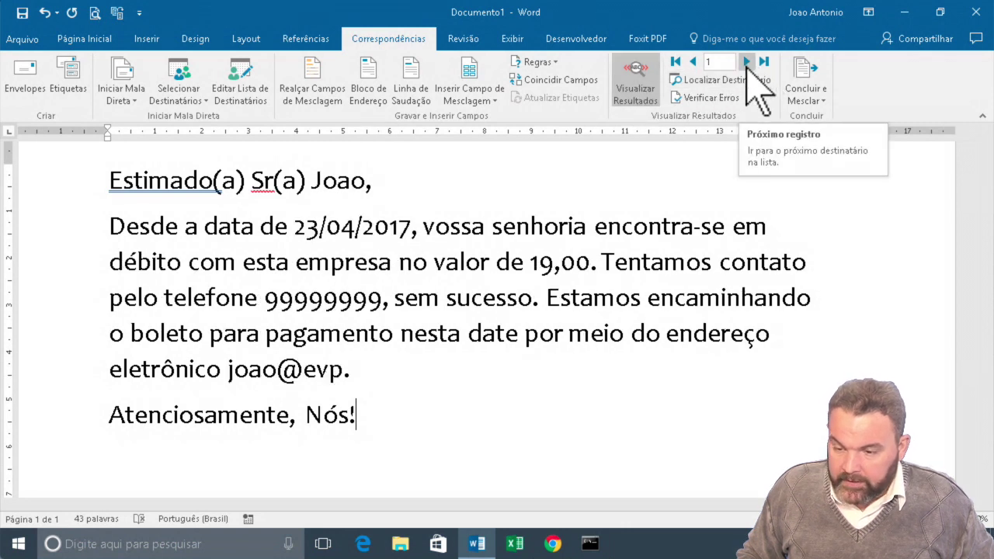
- Browse the previewed letters for records 1–5, ending on the fifth debtor (09/04/2017, 109,00)
left_click(747, 62)
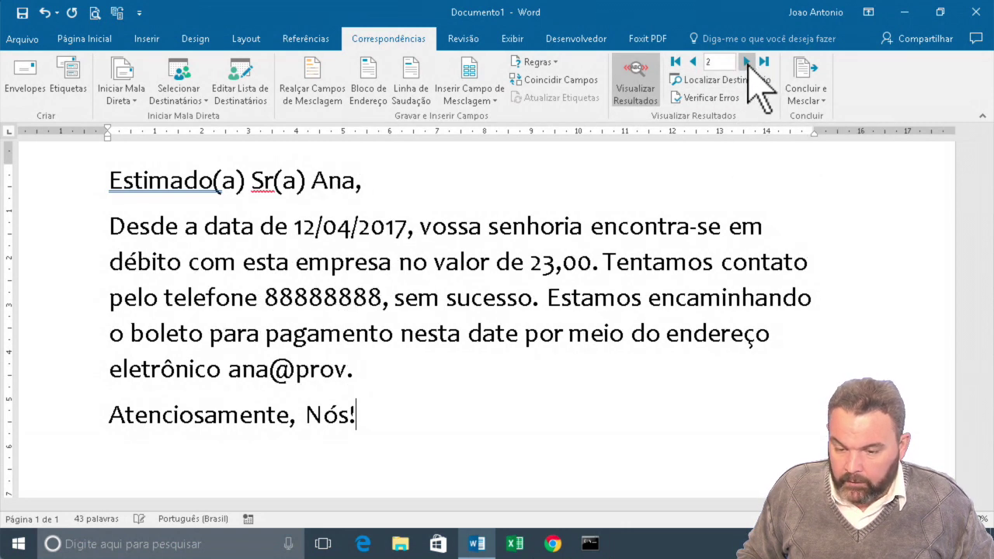
left_click(747, 62)
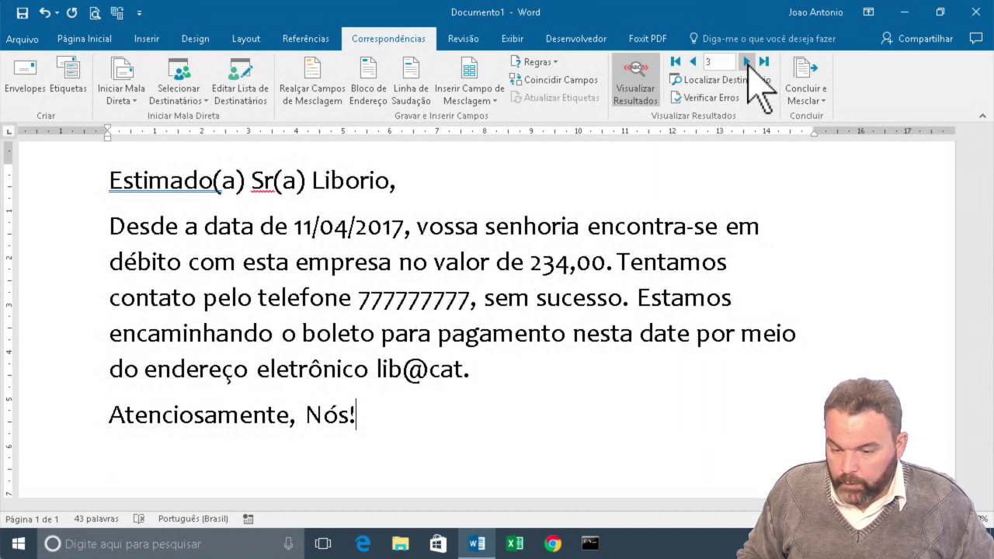
left_click(747, 63)
left_click(747, 62)
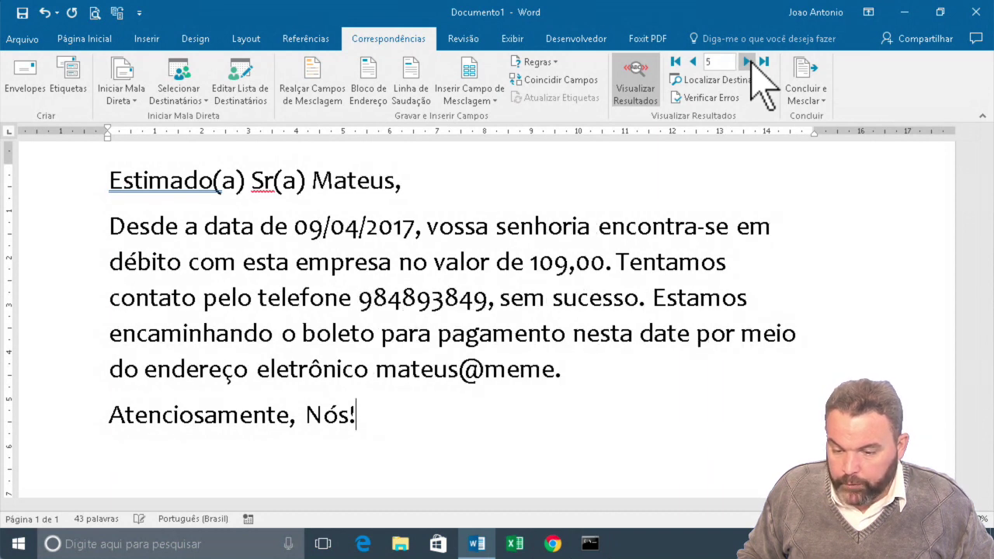
left_click(693, 62)
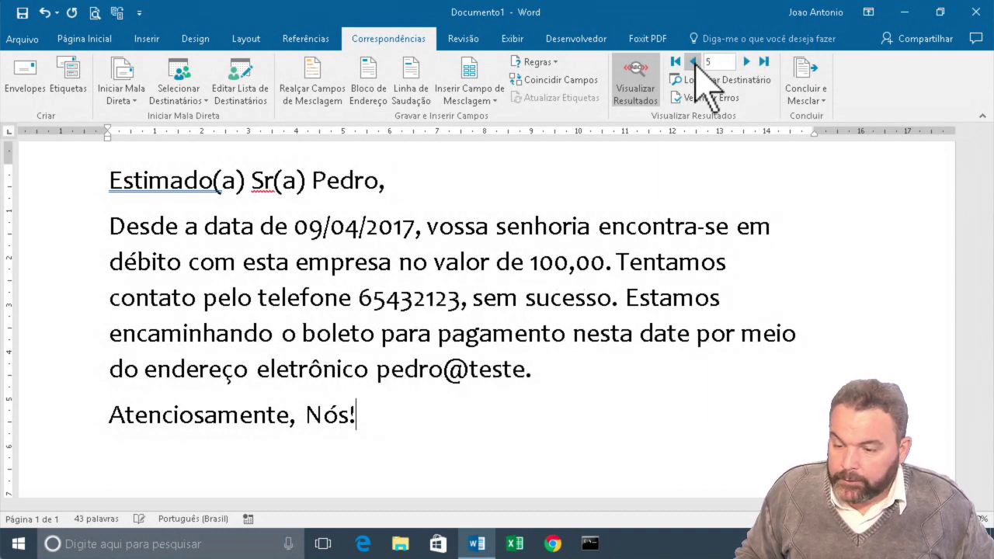
left_click(693, 62)
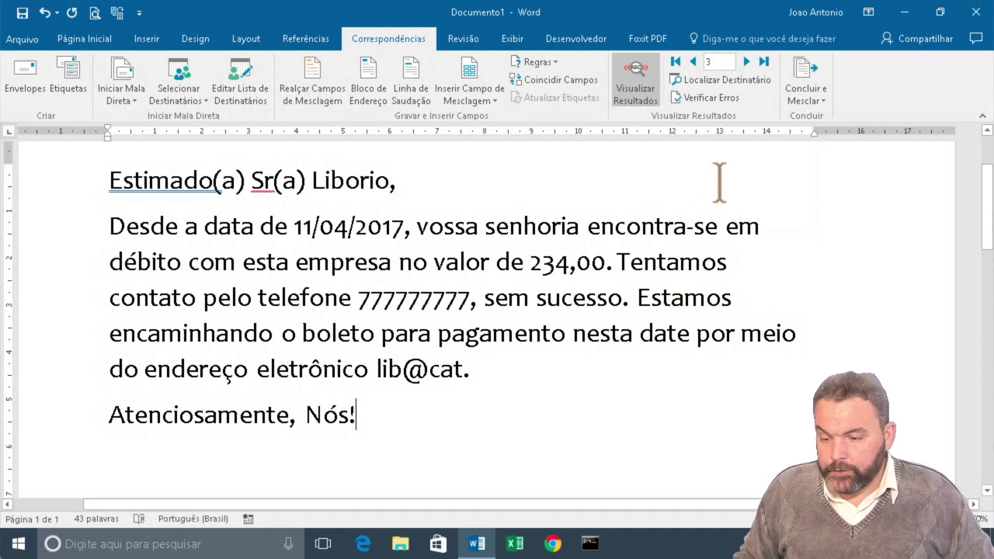
left_click(747, 62)
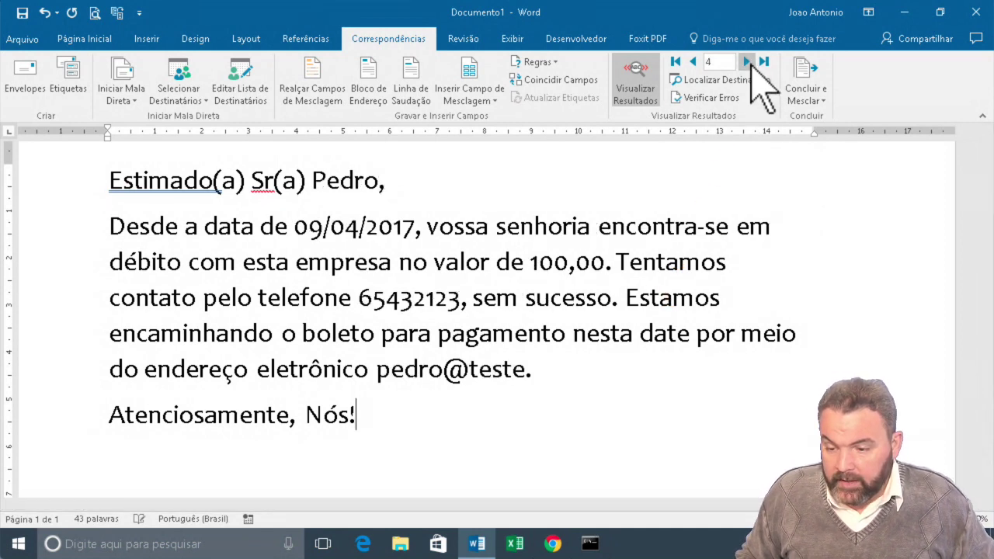
left_click(747, 62)
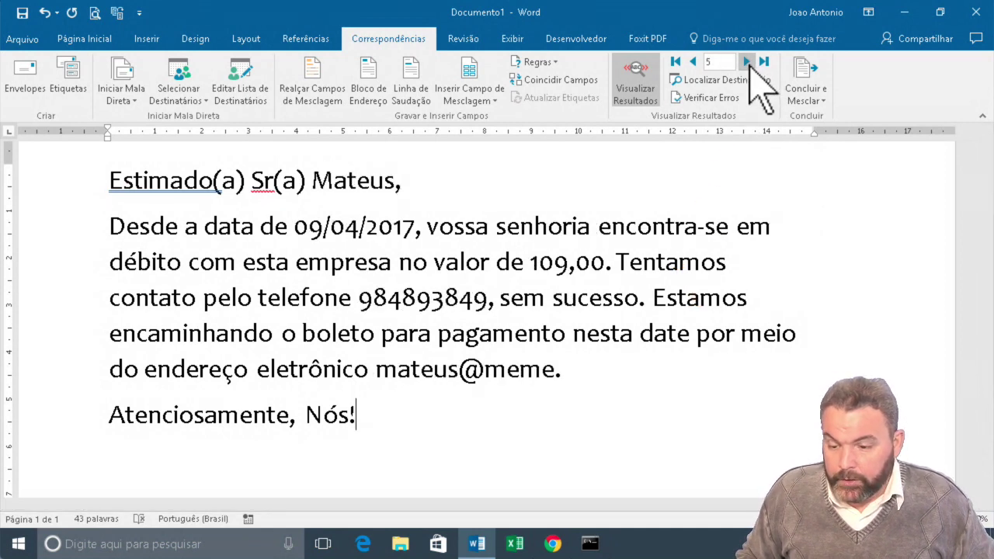
left_click(759, 288)
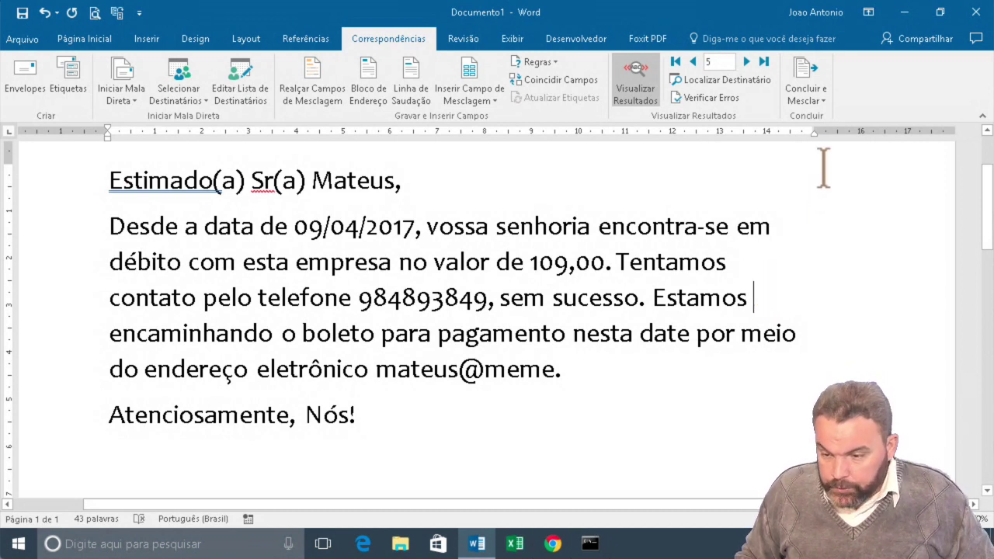
left_click(808, 87)
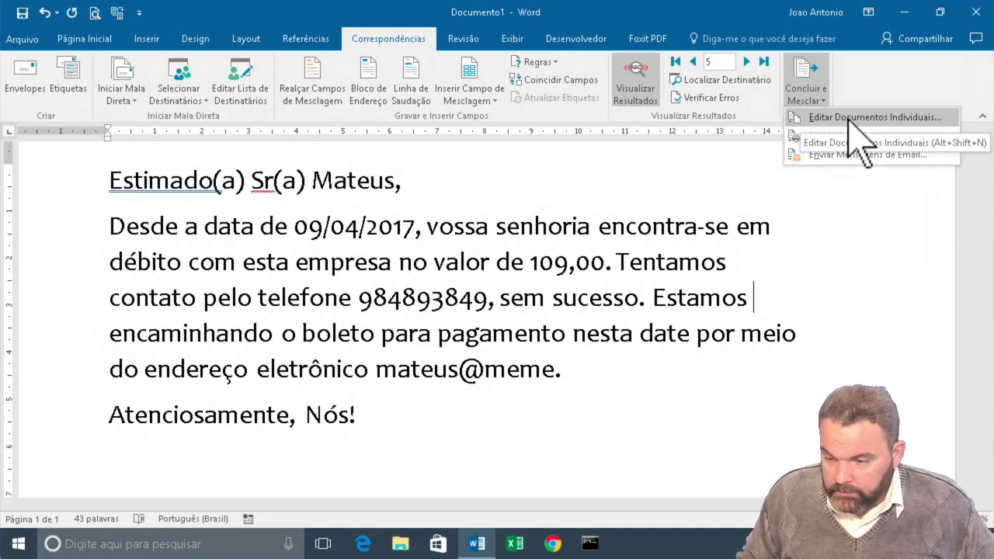
- Merge all records via Editar Documentos Individuais into the new five-page Cartas1
left_click(849, 118)
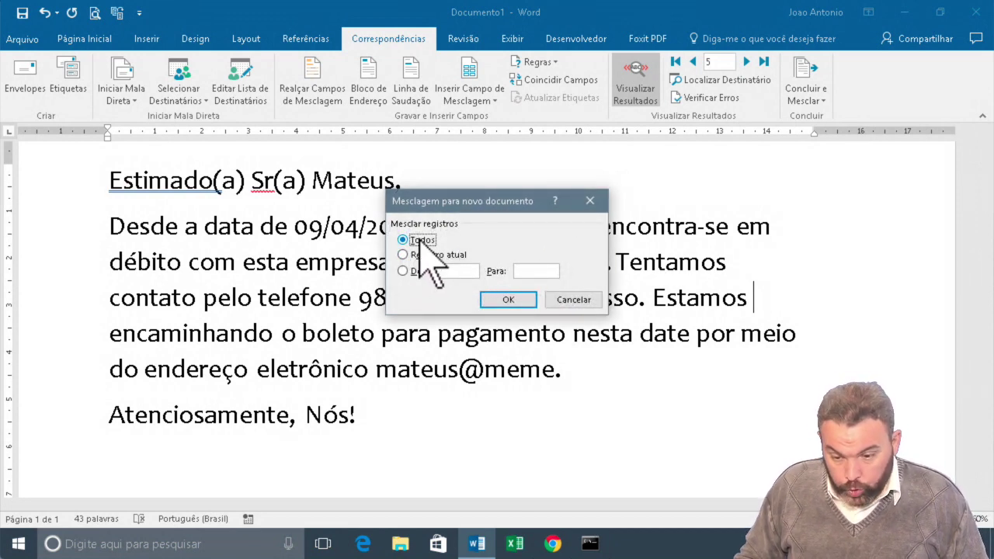
left_click(402, 271)
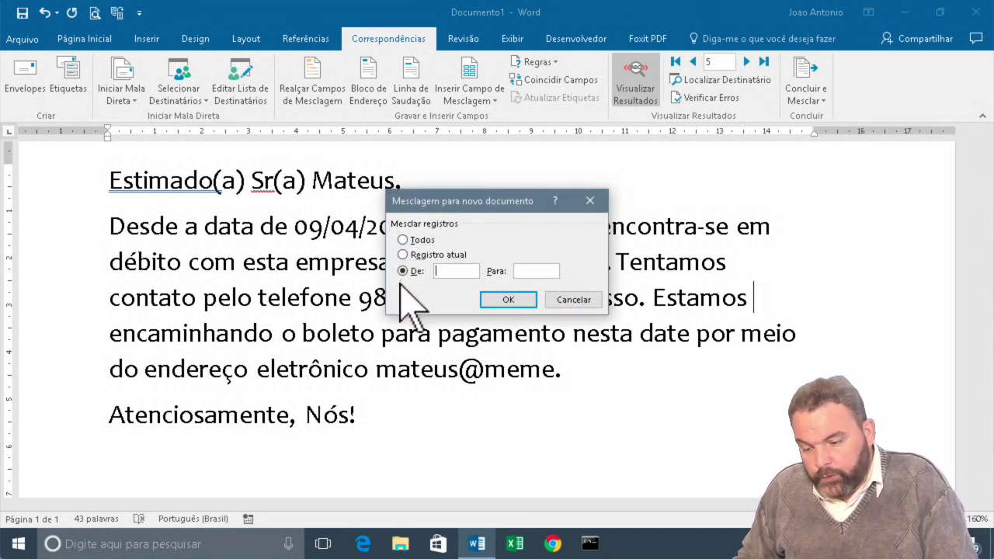
left_click(403, 239)
left_click(499, 298)
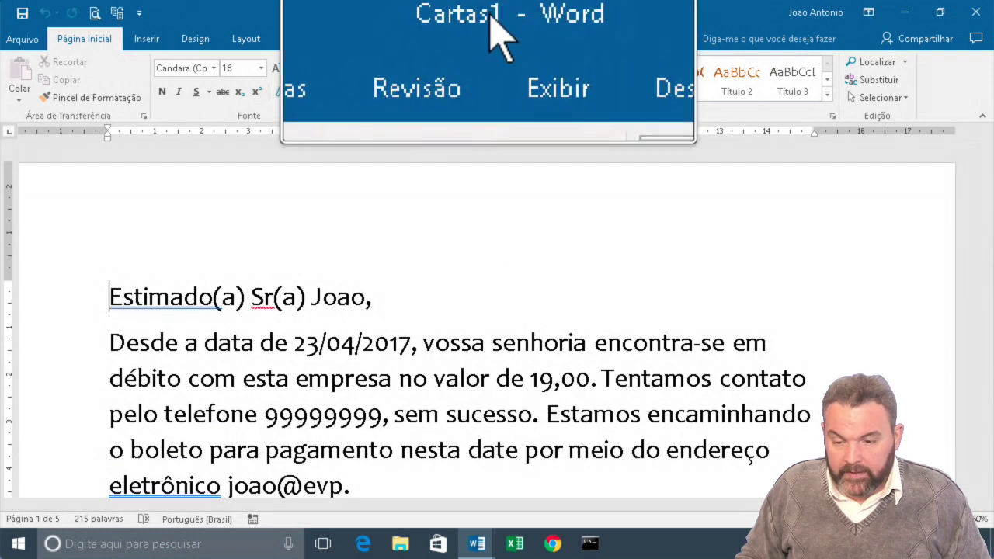
- Scroll down through the first merged letters in Cartas1, then back up to the top
scroll(369, 365, "down", 1)
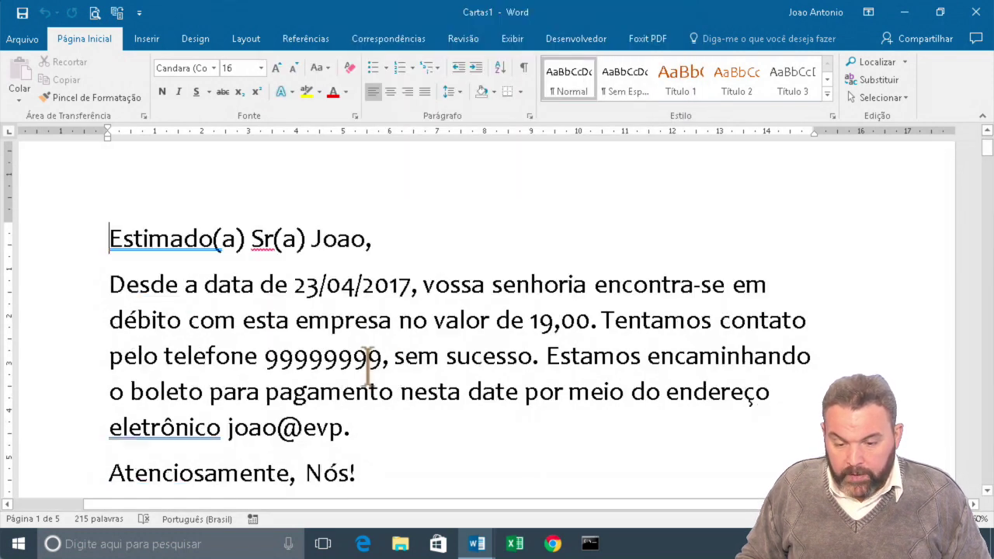
scroll(368, 365, "down", 1)
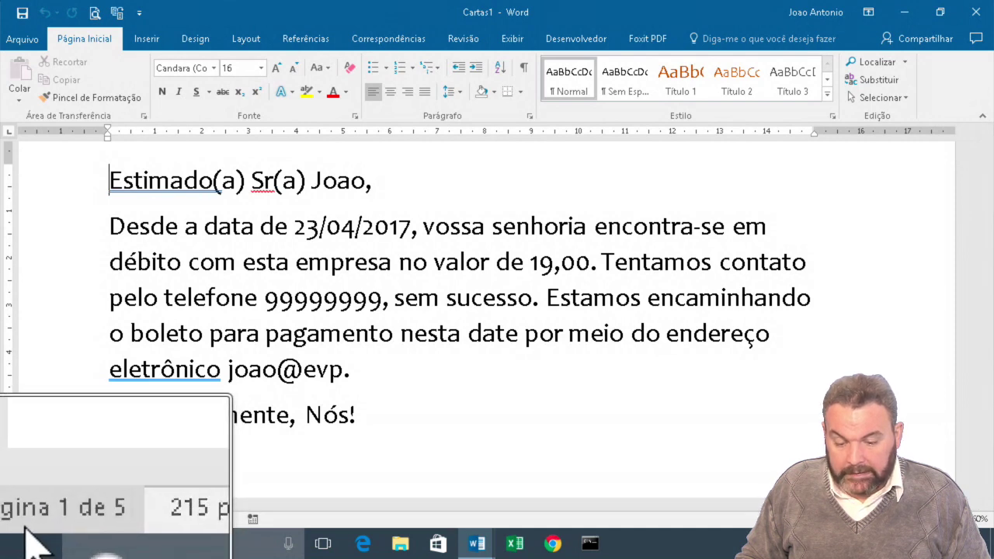
key("alt")
scroll(483, 315, "down", 5)
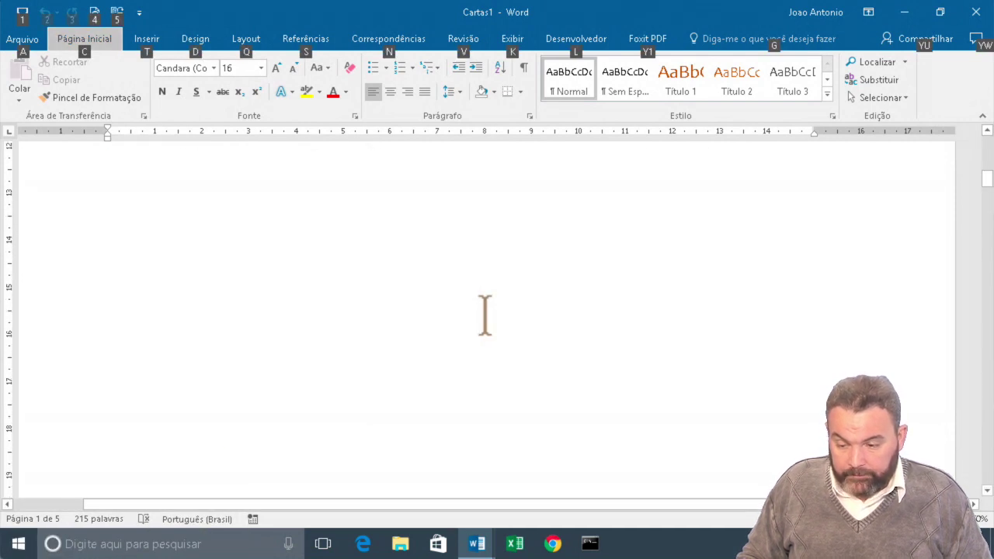
scroll(484, 315, "up", 5)
scroll(485, 315, "up", 3)
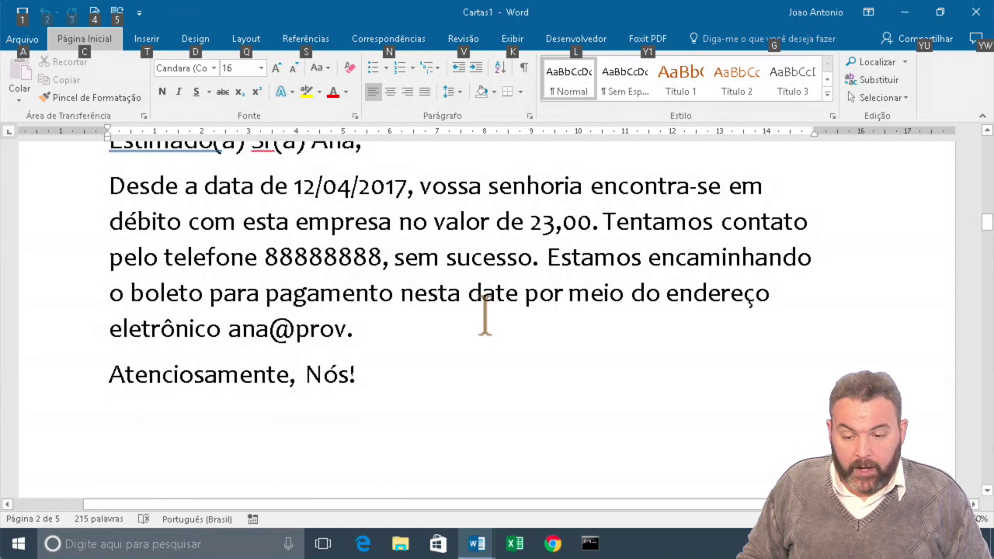
scroll(485, 315, "up", 3)
- Scroll through the remaining debtor letters, including those dated 12/04/2017 (23,00) and 11/04/2017 (234,00)
scroll(485, 314, "down", 5)
scroll(485, 314, "down", 5)
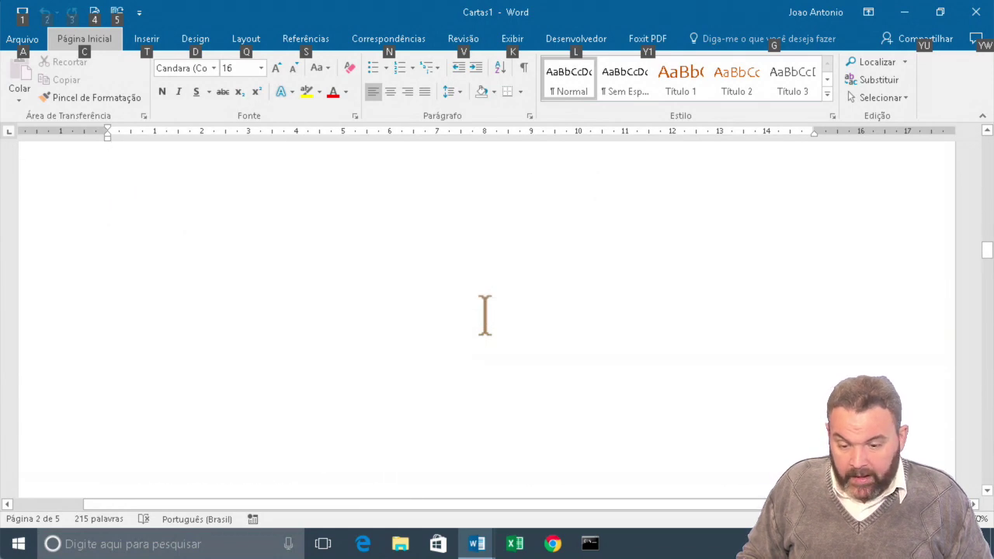
scroll(484, 315, "down", 5)
scroll(484, 314, "down", 3)
scroll(485, 314, "down", 5)
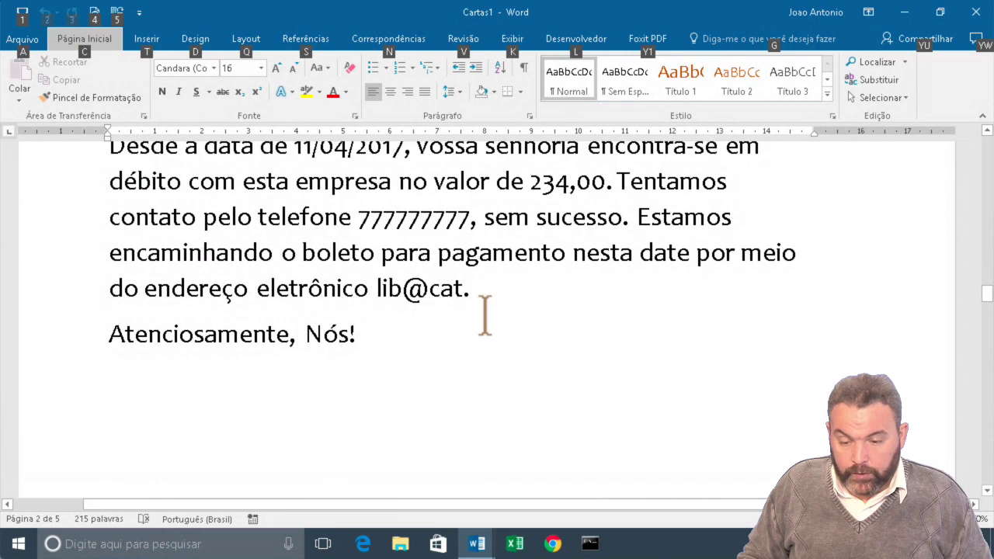
scroll(484, 315, "down", 5)
scroll(484, 315, "down", 3)
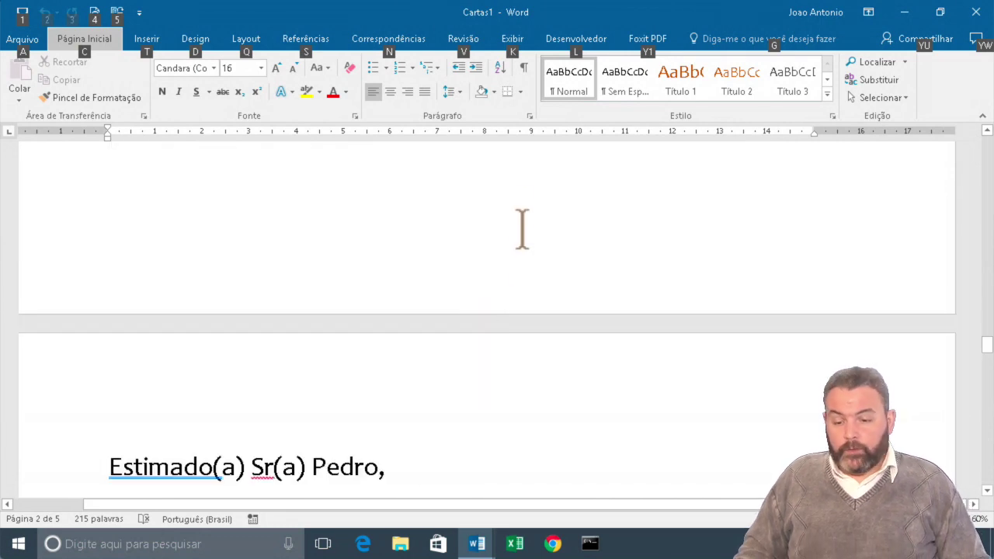
left_click(401, 39)
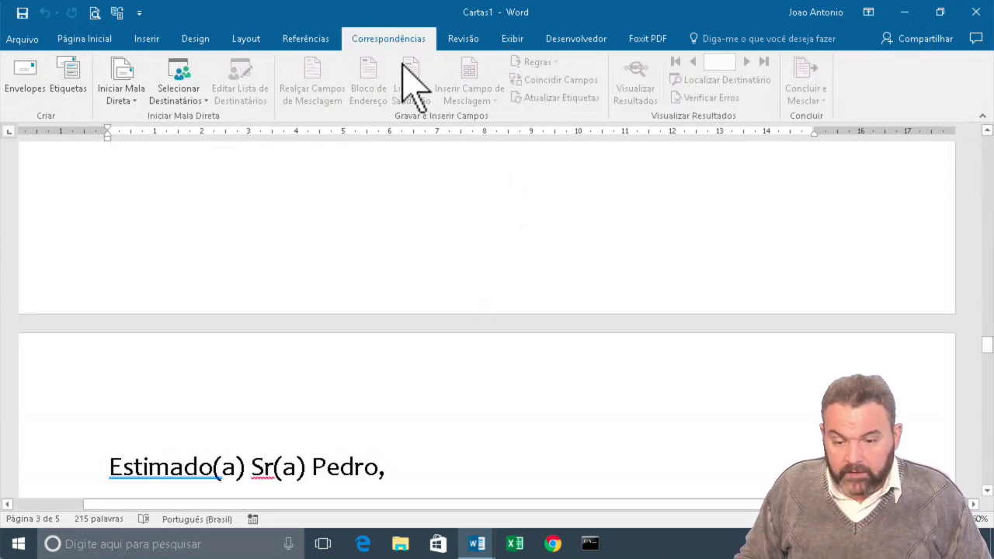